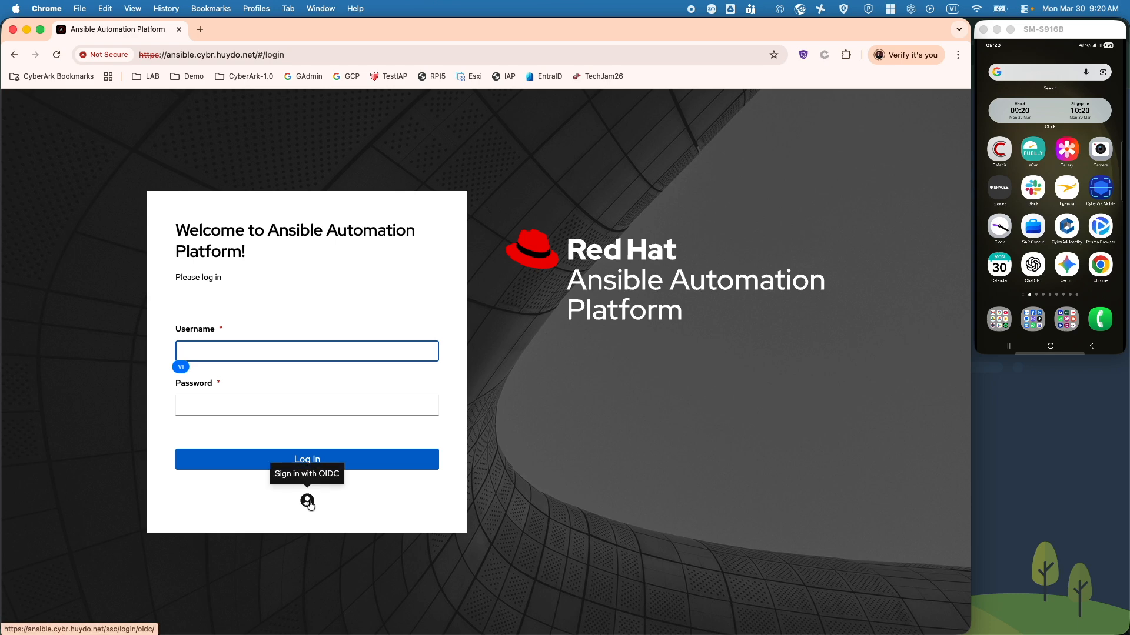
Step: Start OIDC single sign-on and submit the user's CyberArk username
{"action": "left_click", "coordinate": [307, 502]}
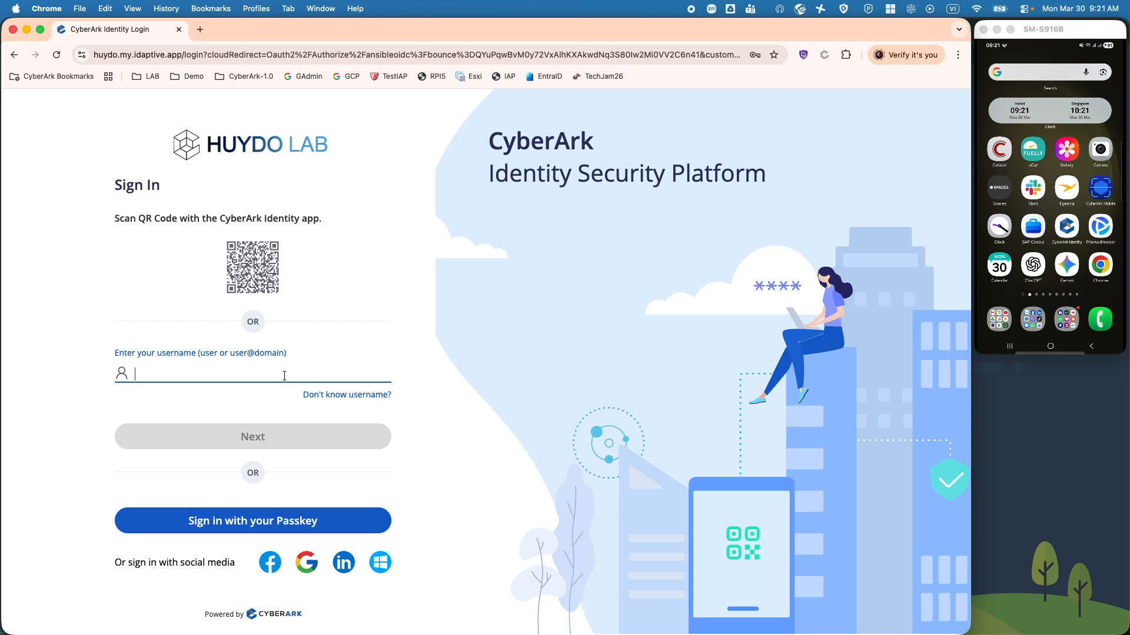
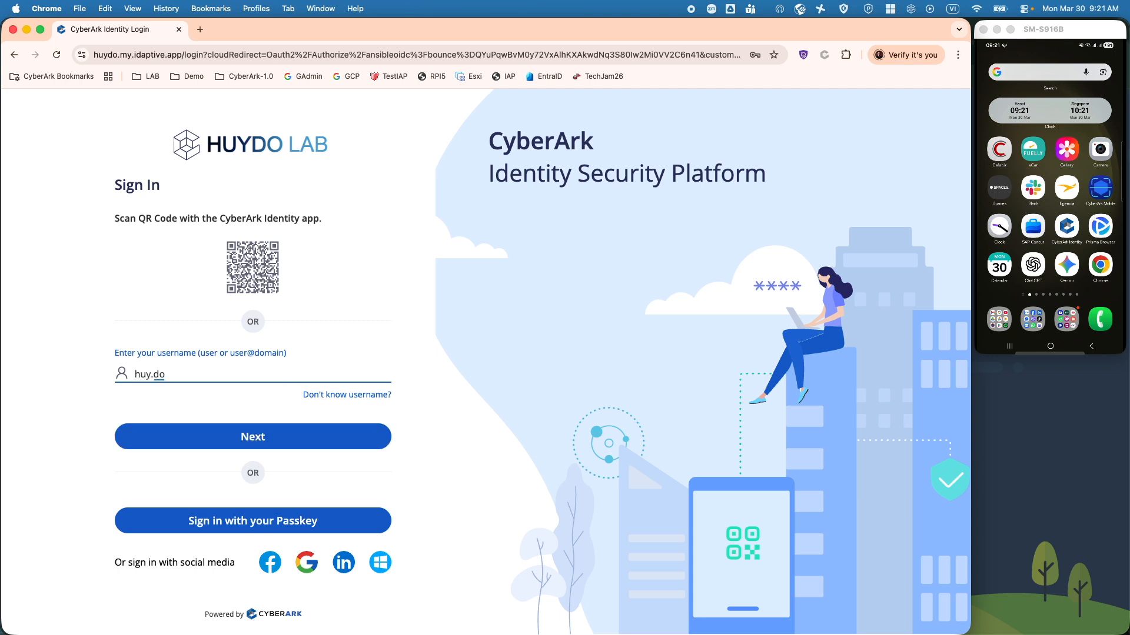
{"action": "key", "text": "Return"}
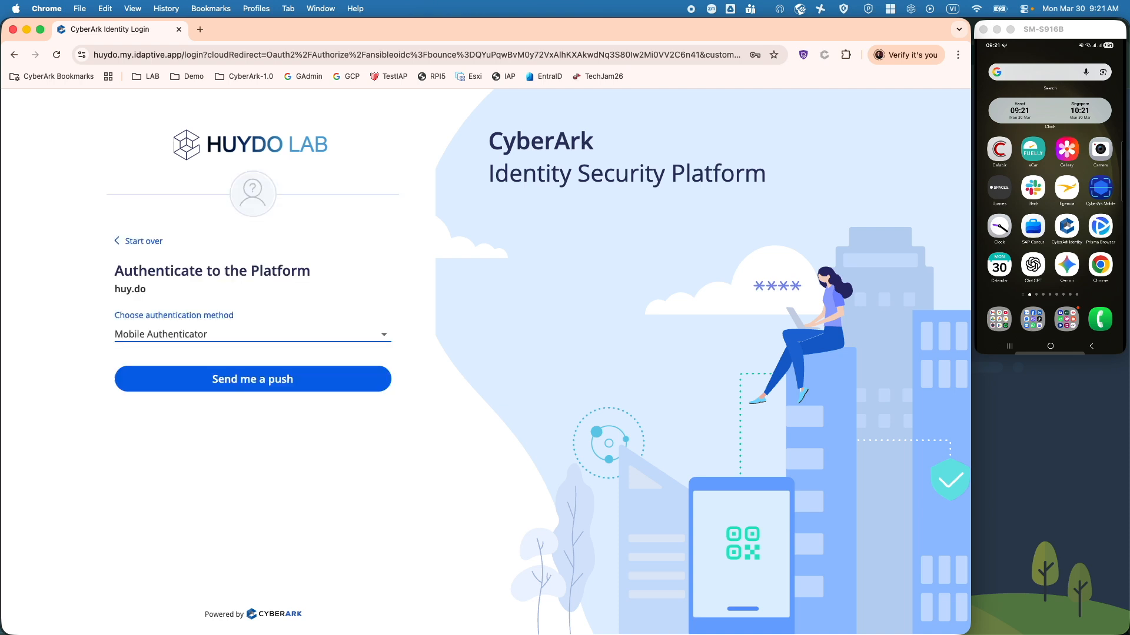
Step: Keep Mobile Authenticator as the method and send a push to the phone
{"action": "left_click", "coordinate": [308, 345]}
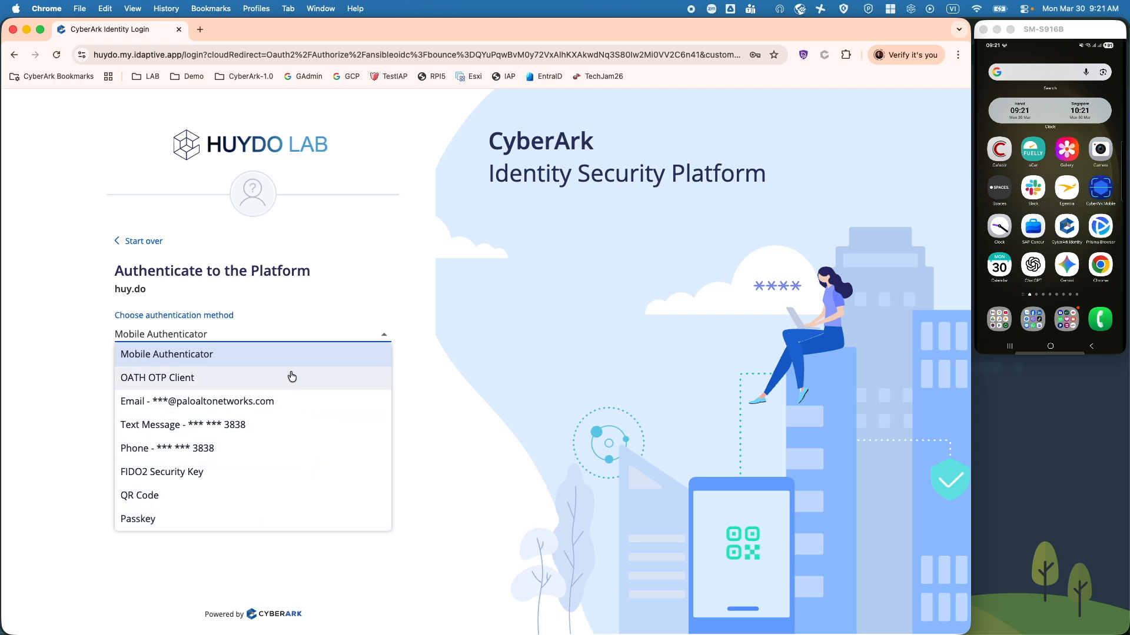
{"action": "left_click", "coordinate": [219, 360]}
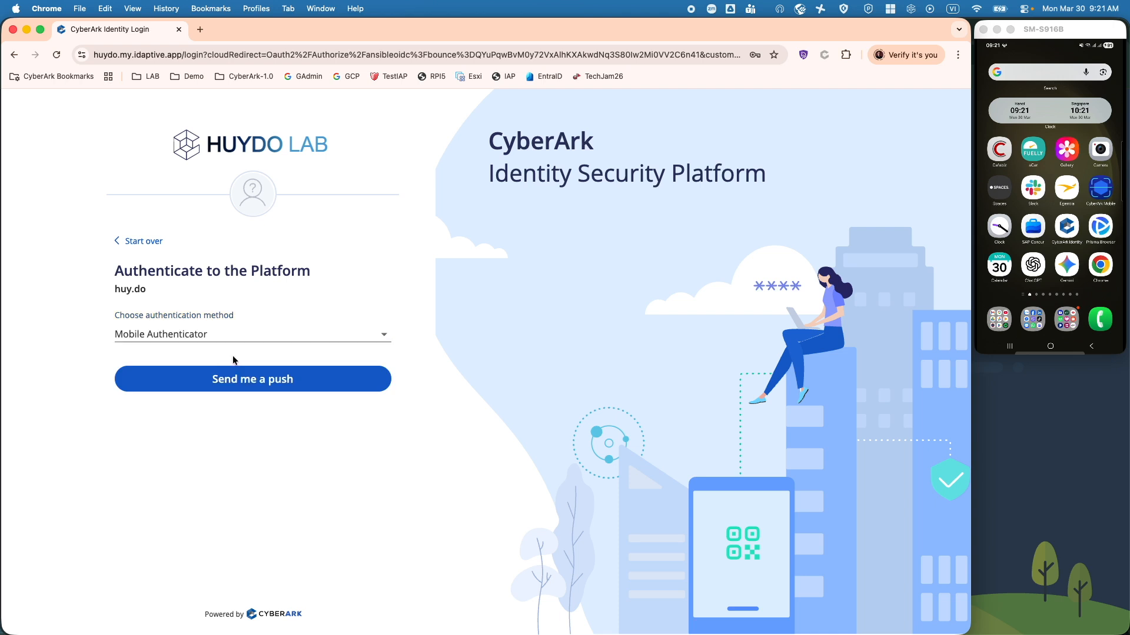
{"action": "left_click", "coordinate": [288, 385]}
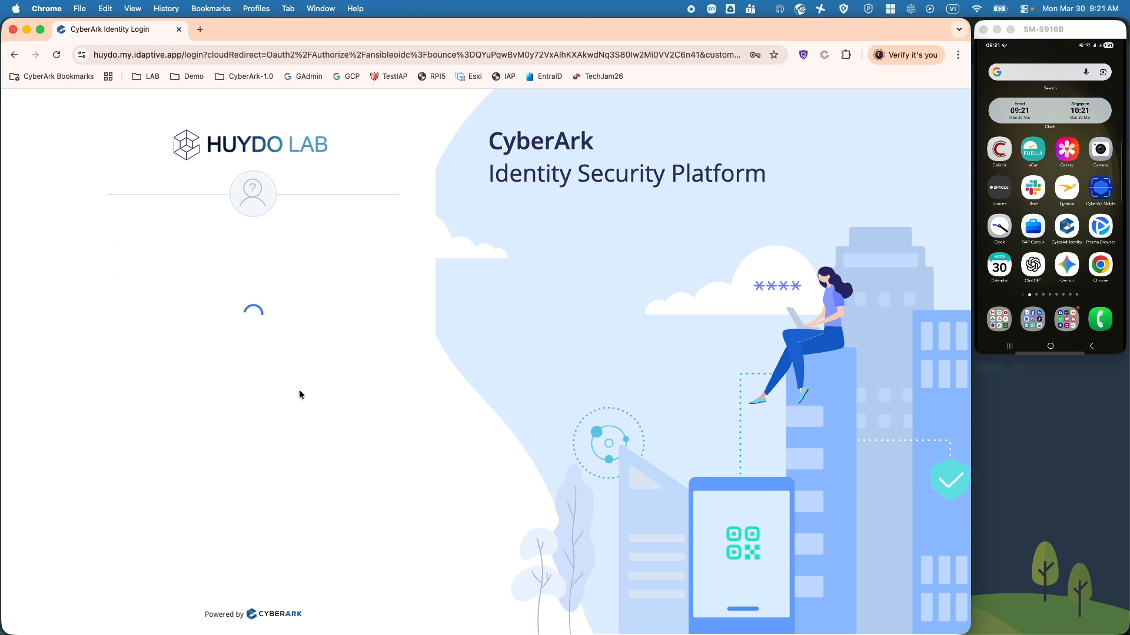
{"action": "left_click", "coordinate": [1073, 223]}
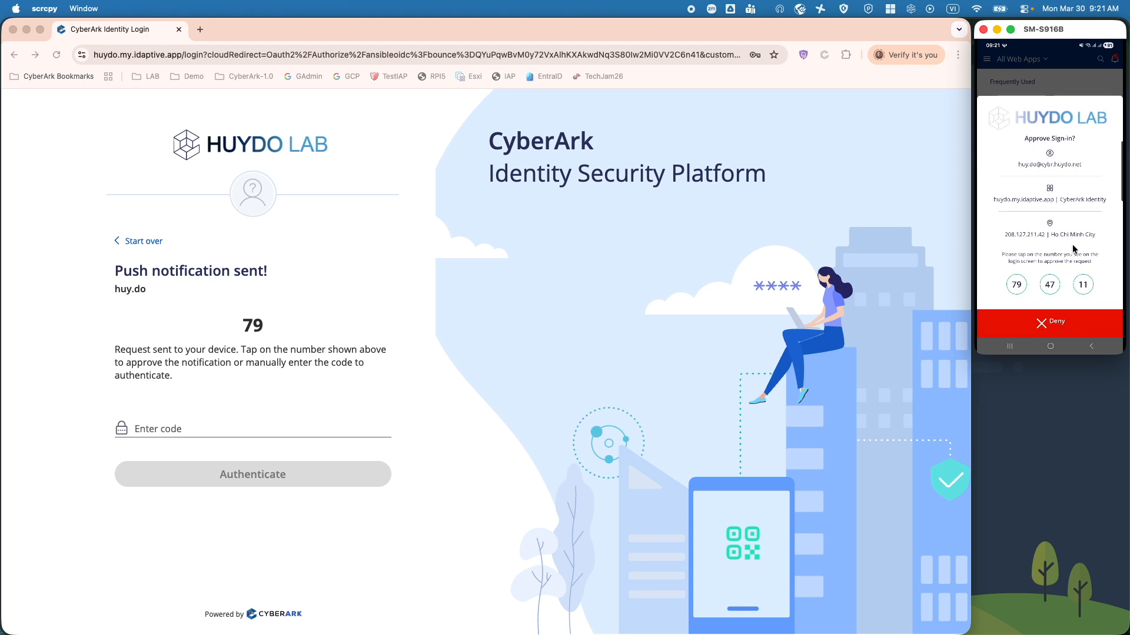
Step: Approve the CyberArk push with the matching number 79 and return to the Ansible dashboard
{"action": "left_click", "coordinate": [1021, 286]}
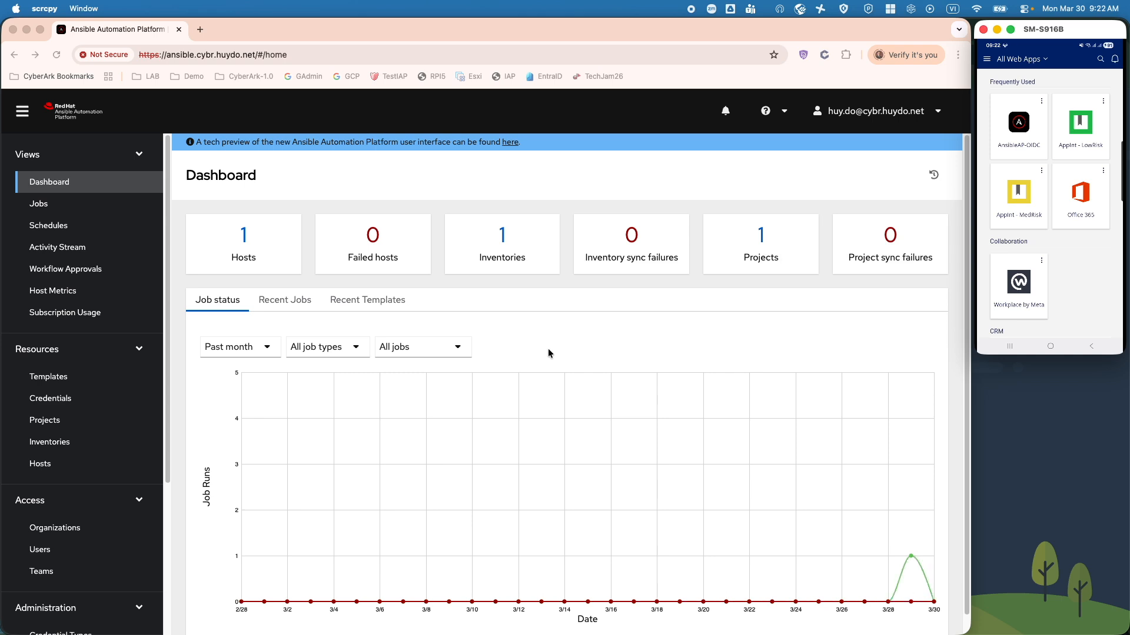
{"action": "left_click", "coordinate": [922, 117]}
Step: Check the signed-in SSO user's account menu, then open a new blank browser tab
{"action": "left_click", "coordinate": [926, 115]}
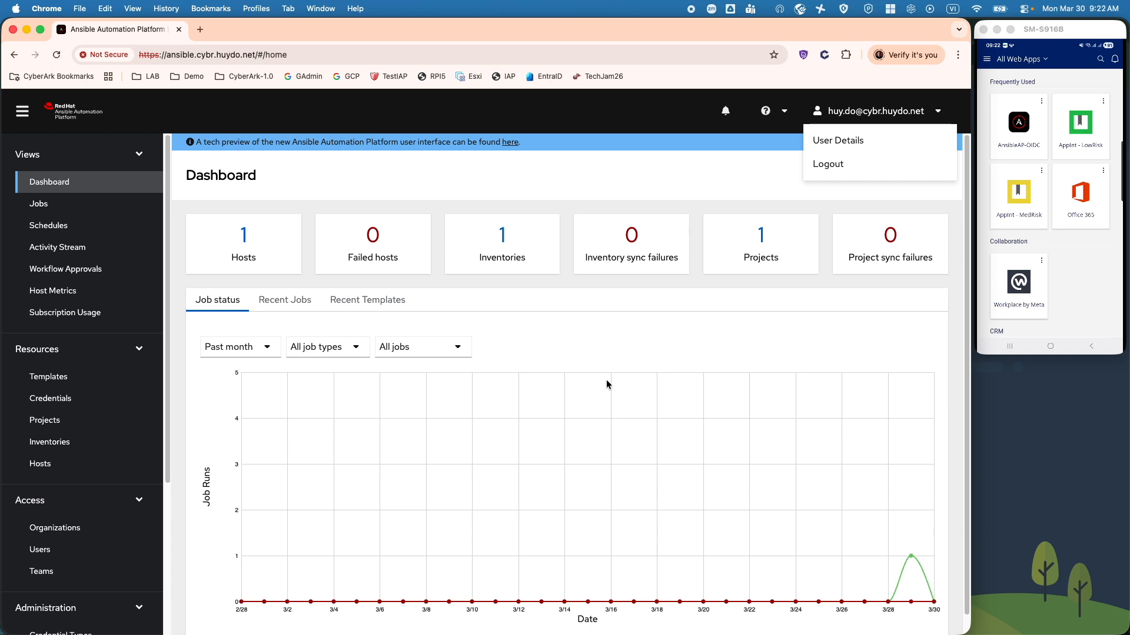
{"action": "left_click", "coordinate": [605, 355]}
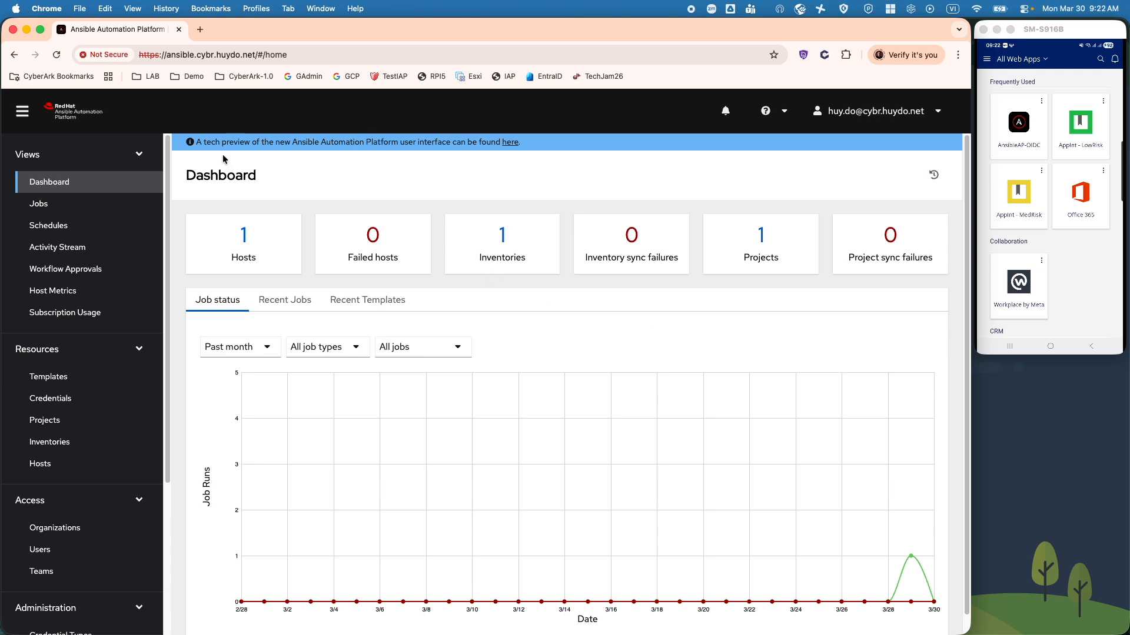
{"action": "left_click", "coordinate": [200, 29]}
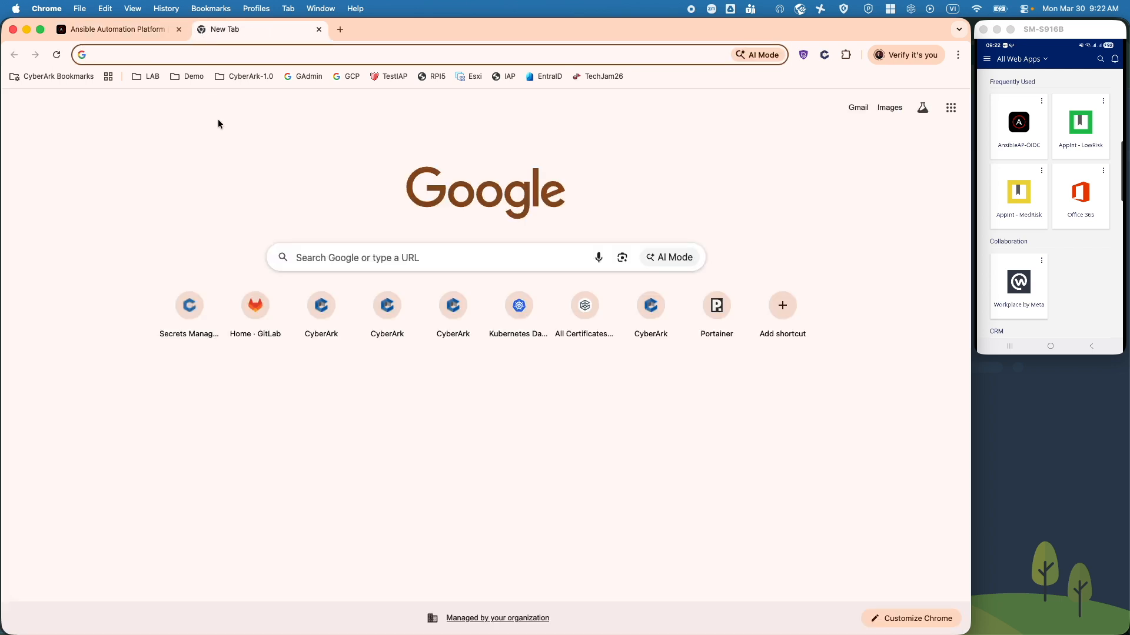
Step: Go to the LABSSO identity portal from the LAB > SSO/MFA bookmarks
{"action": "left_click", "coordinate": [151, 76]}
{"action": "mouse_move", "coordinate": [182, 194]}
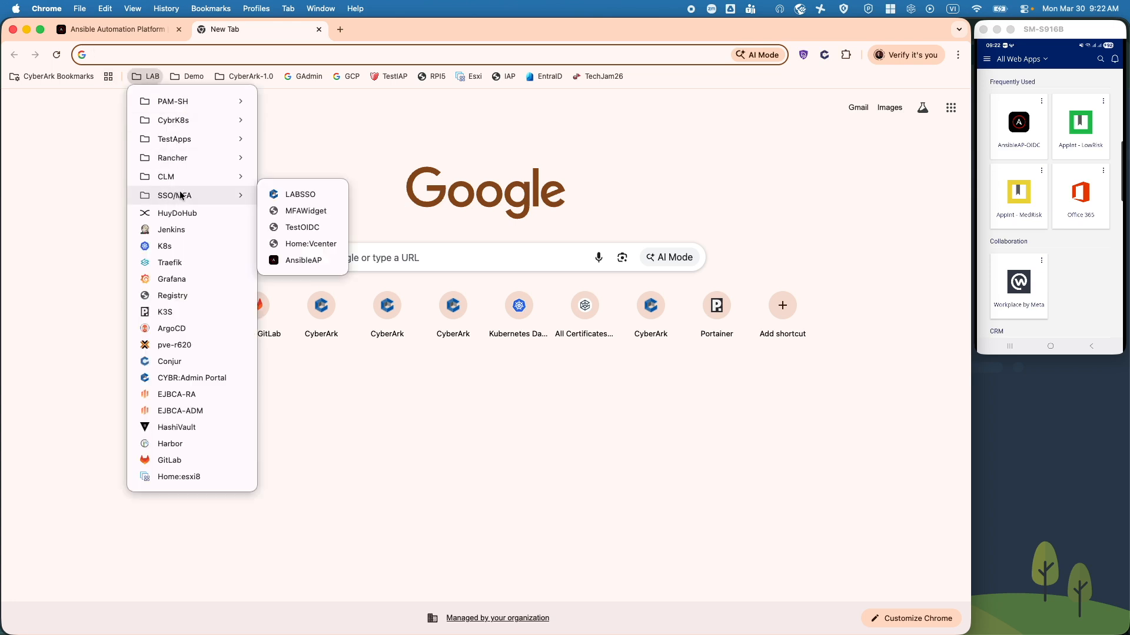
{"action": "left_click", "coordinate": [313, 201]}
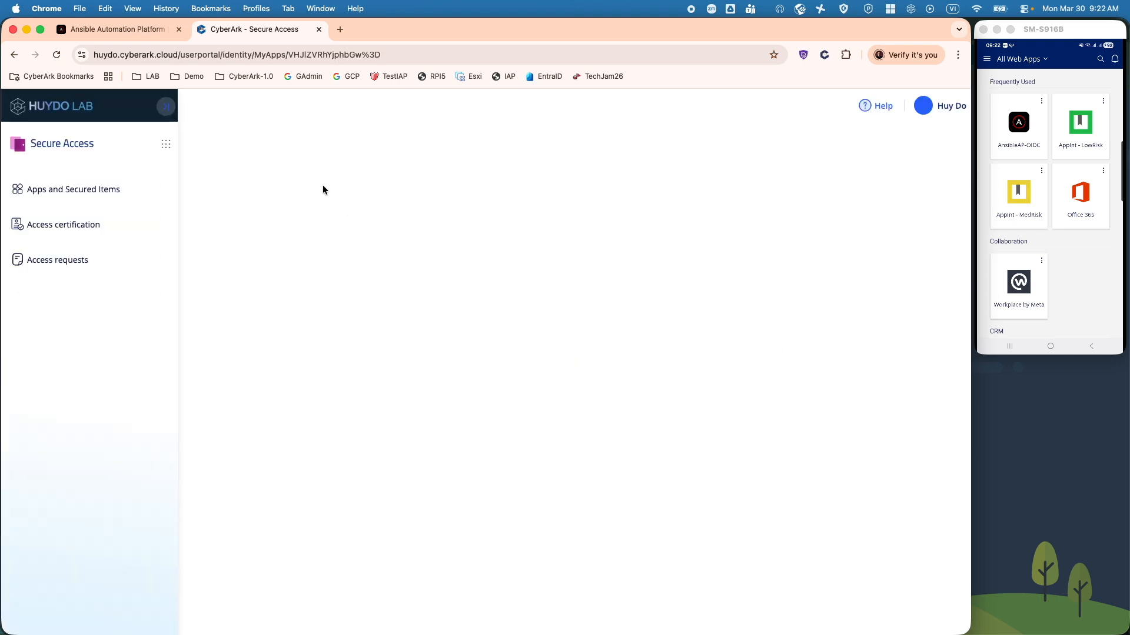
Step: Show the Web Apps list under Apps & Widgets in Identity Administration
{"action": "left_click", "coordinate": [166, 144]}
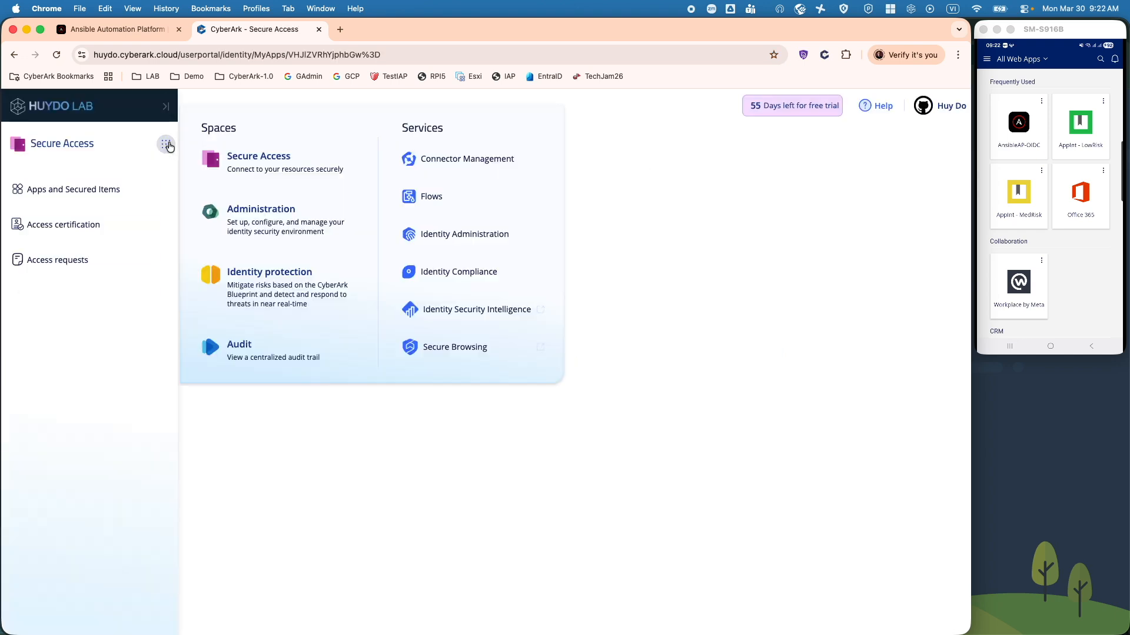
{"action": "left_click", "coordinate": [468, 235]}
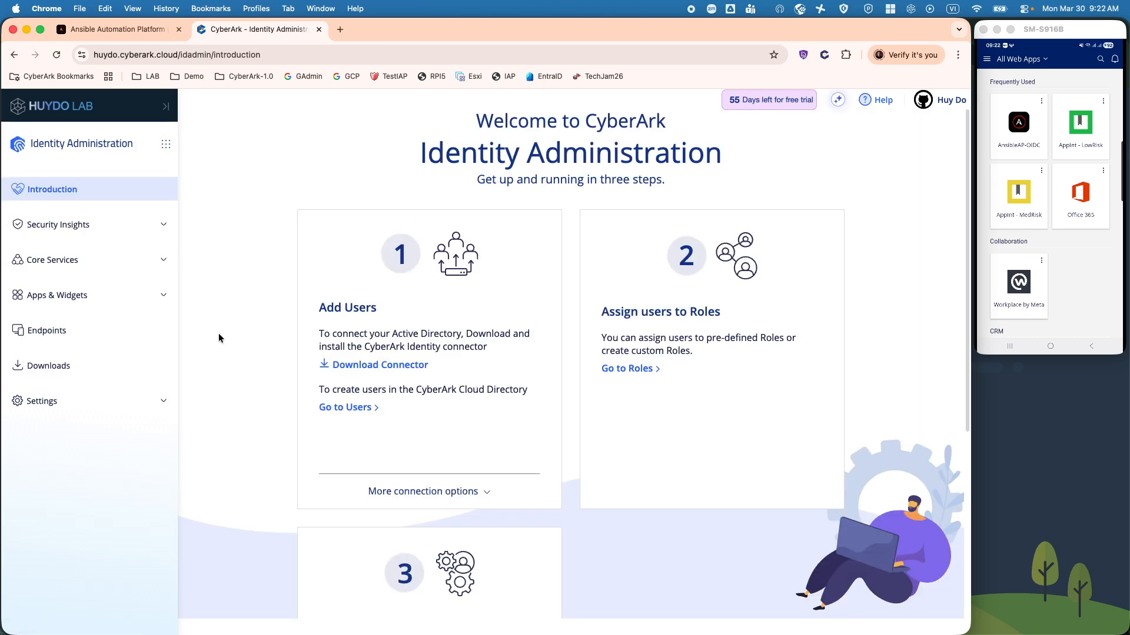
{"action": "left_click", "coordinate": [156, 296]}
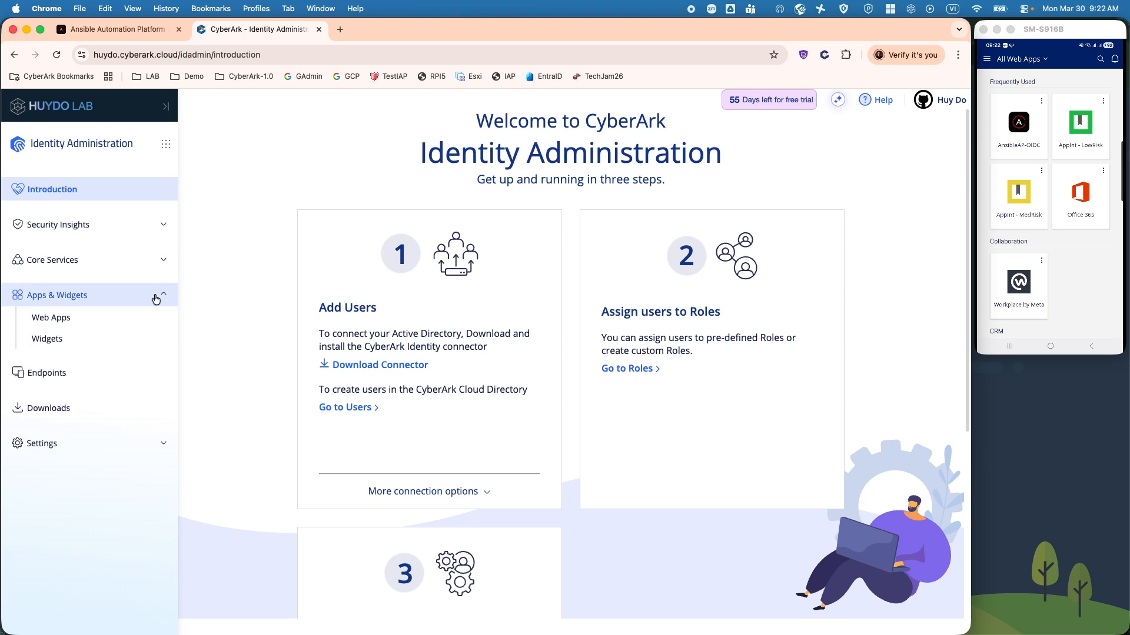
{"action": "left_click", "coordinate": [51, 317]}
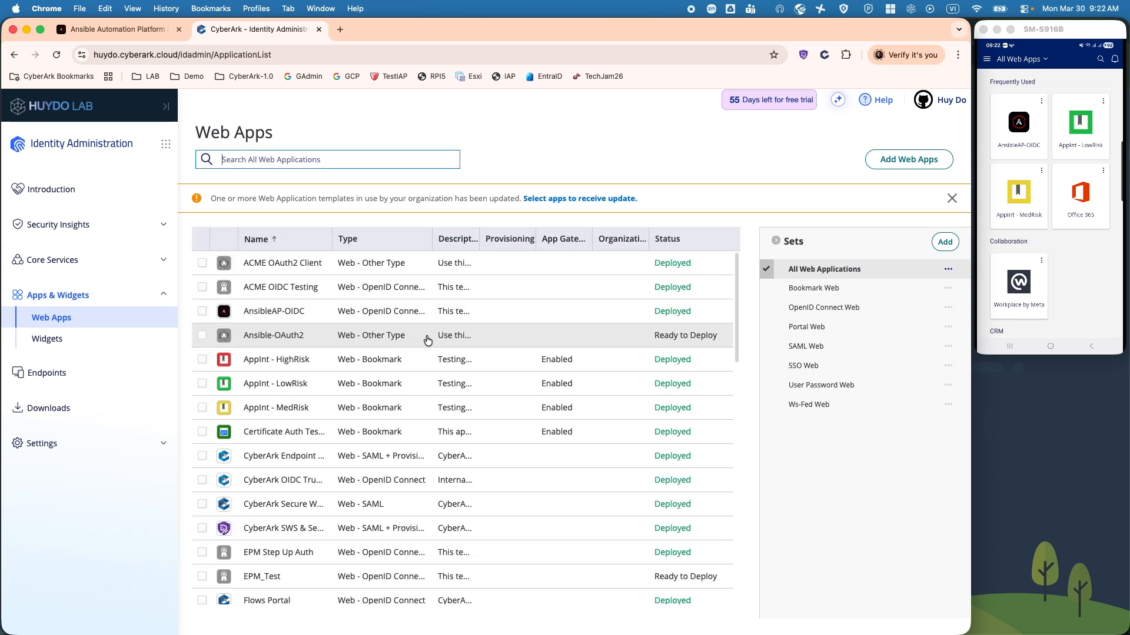
{"action": "left_click", "coordinate": [902, 163]}
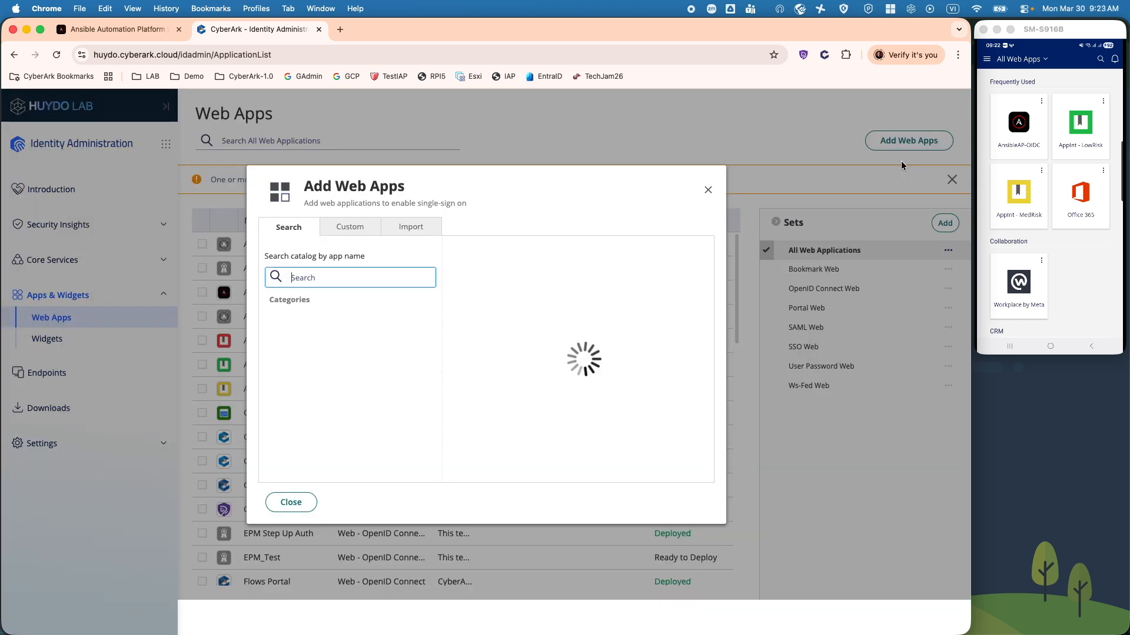
{"action": "left_click", "coordinate": [355, 231]}
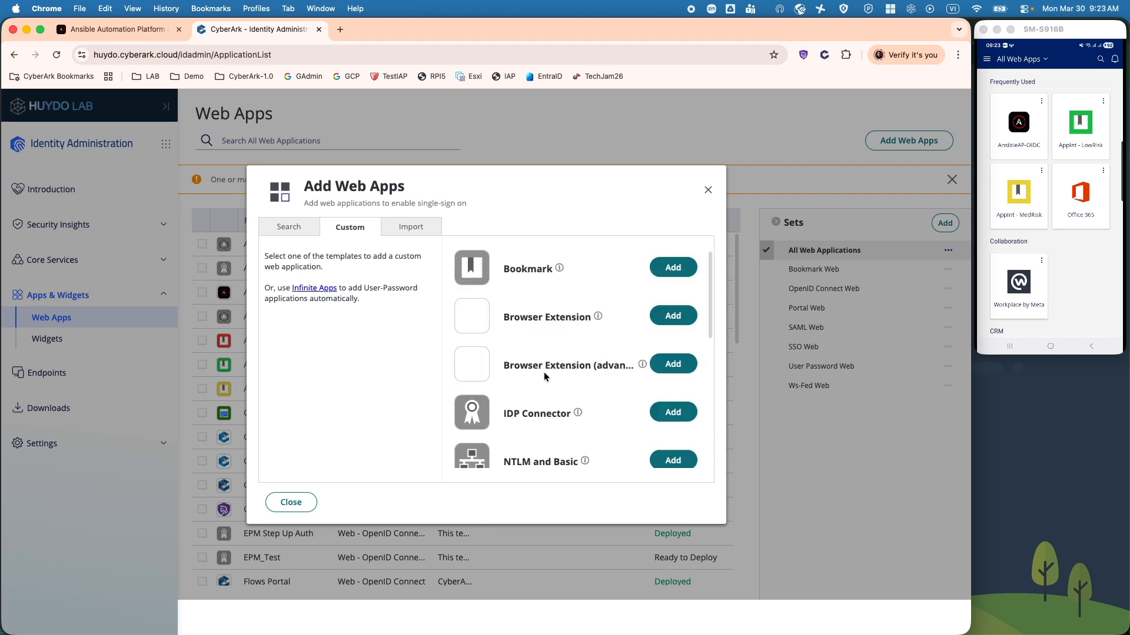
{"action": "scroll", "coordinate": [544, 373], "scroll_direction": "down", "scroll_amount": 3}
{"action": "scroll", "coordinate": [544, 373], "scroll_direction": "down", "scroll_amount": 3}
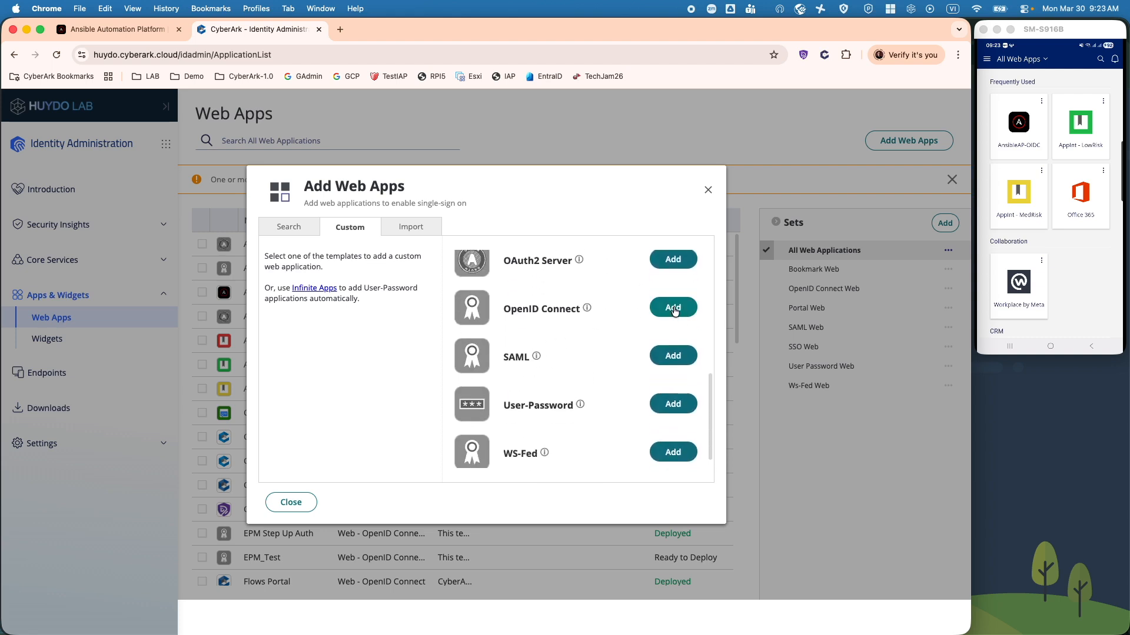
{"action": "left_click", "coordinate": [709, 191]}
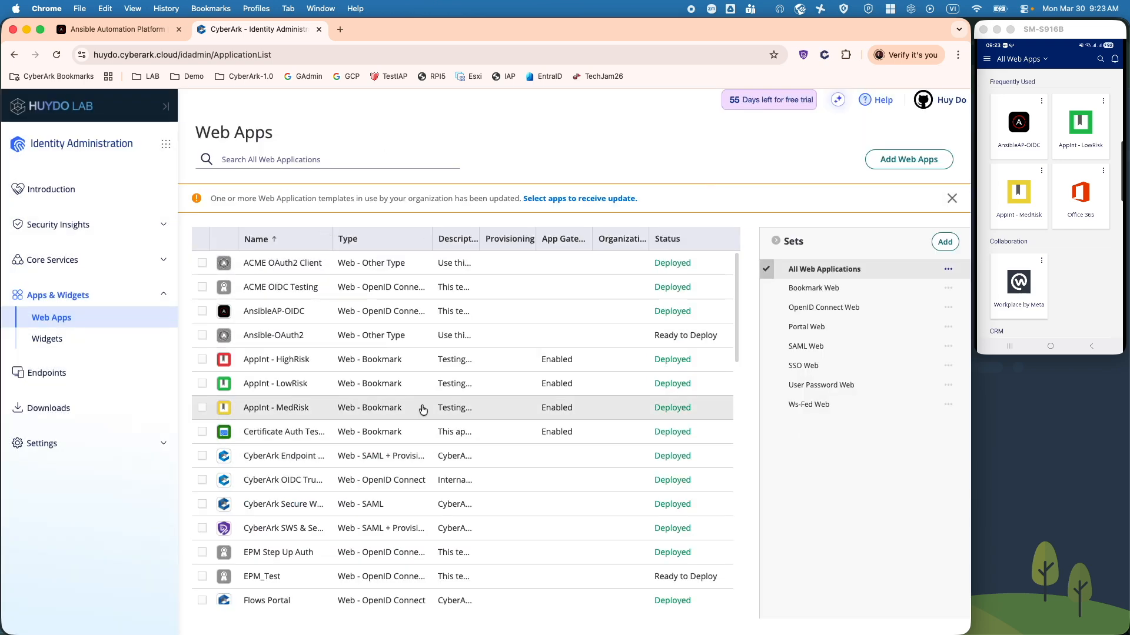
{"action": "scroll", "coordinate": [423, 410], "scroll_direction": "down", "scroll_amount": 10}
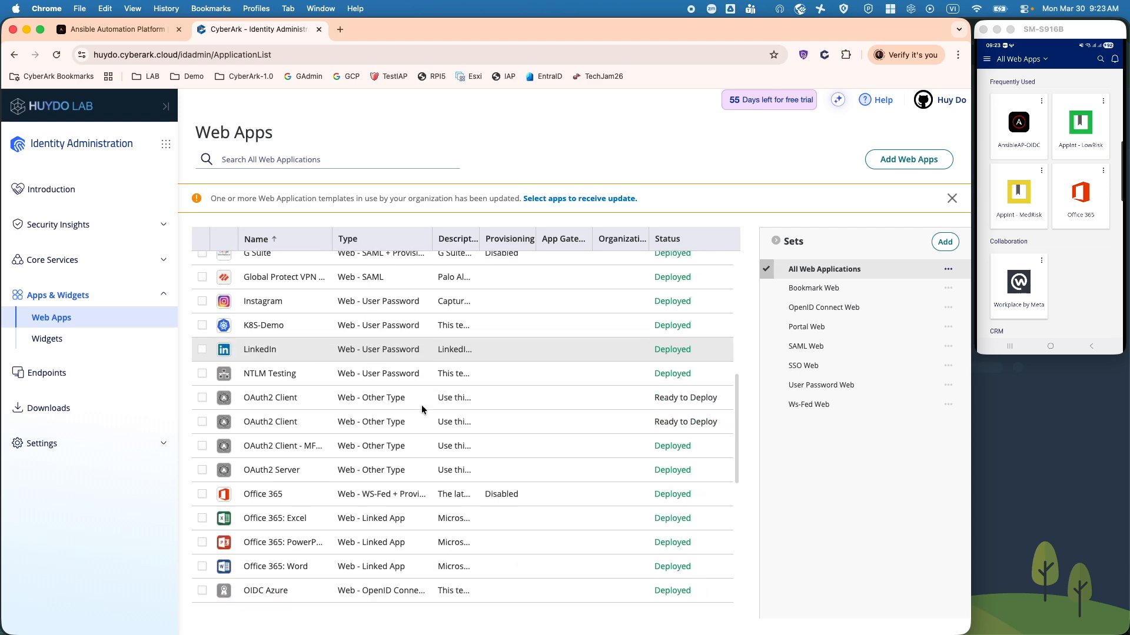
{"action": "scroll", "coordinate": [423, 410], "scroll_direction": "down", "scroll_amount": 10}
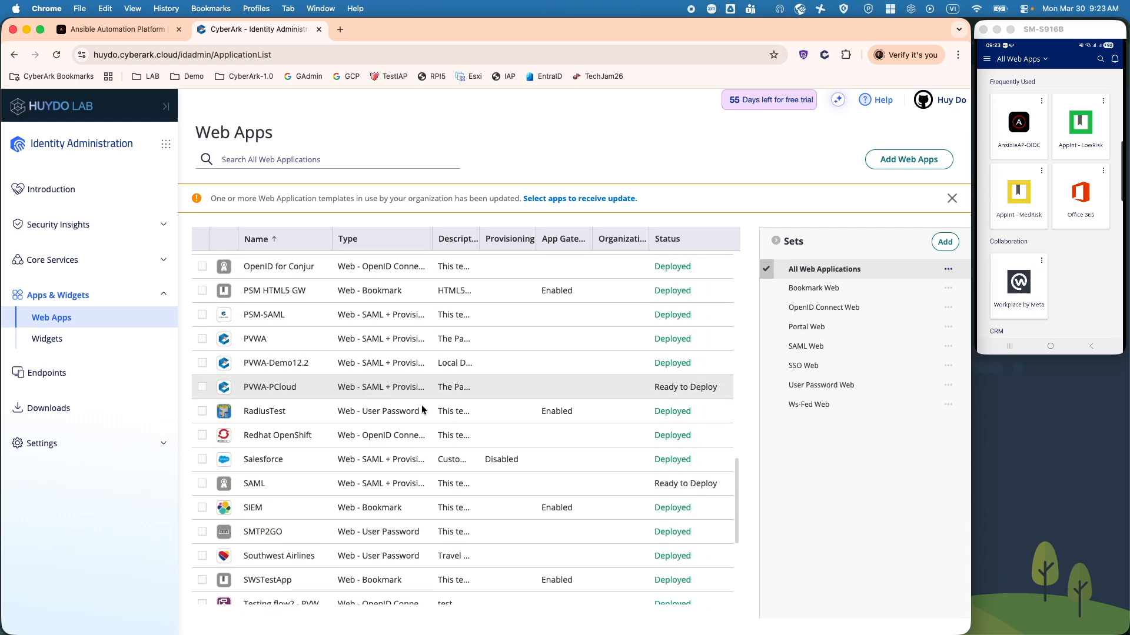
{"action": "scroll", "coordinate": [423, 410], "scroll_direction": "down", "scroll_amount": 2}
{"action": "scroll", "coordinate": [423, 410], "scroll_direction": "up", "scroll_amount": 20}
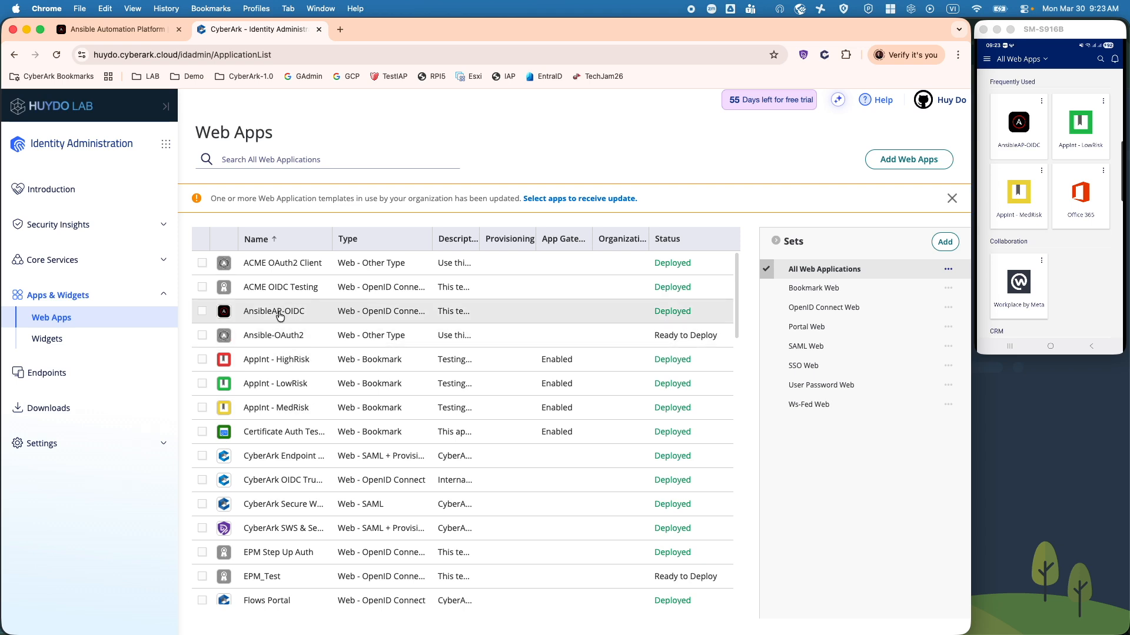
{"action": "left_click", "coordinate": [279, 317]}
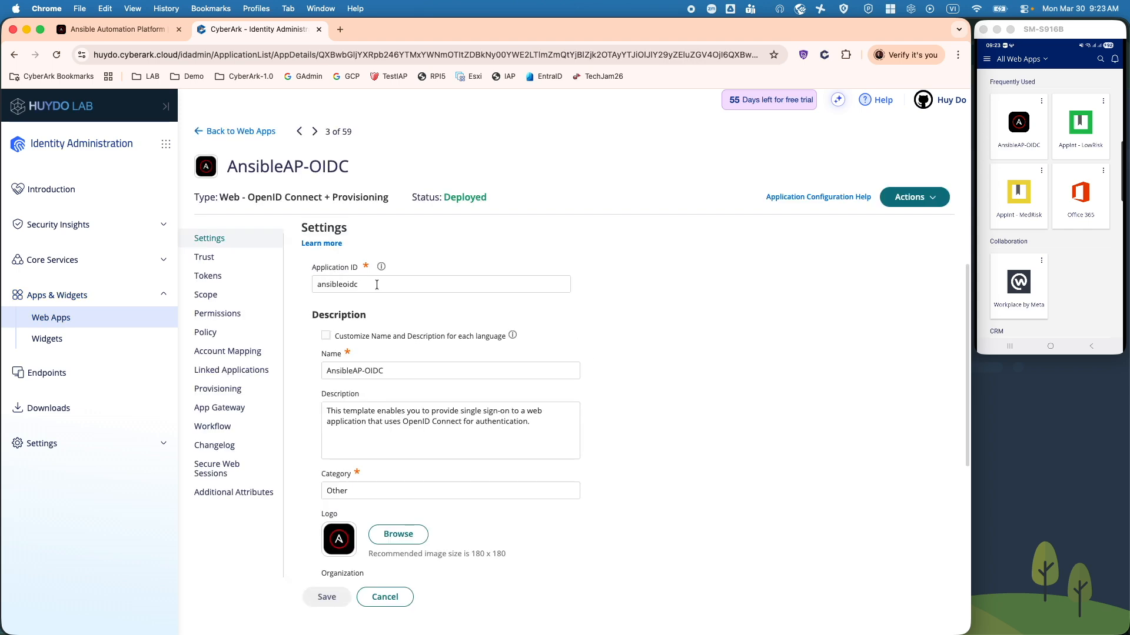
Step: Review AnsibleAP-OIDC's Application ID 'ansibleoidc', its Name, and its Trust settings
{"action": "double_click", "coordinate": [378, 286]}
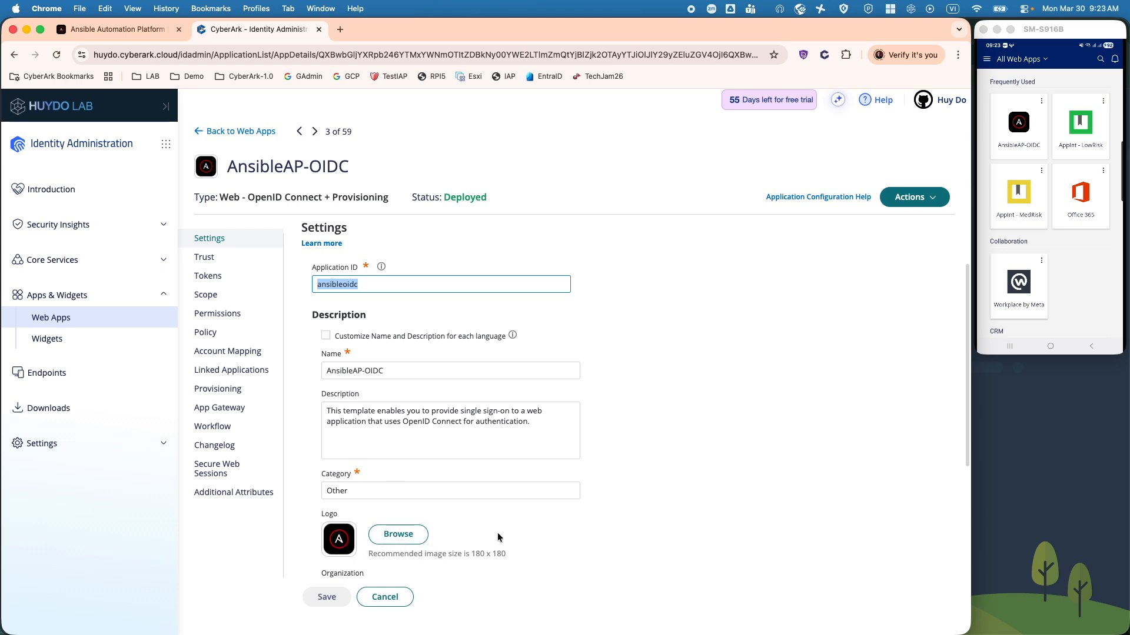
{"action": "scroll", "coordinate": [497, 536], "scroll_direction": "down", "scroll_amount": 1}
{"action": "scroll", "coordinate": [497, 537], "scroll_direction": "down", "scroll_amount": 2}
{"action": "triple_click", "coordinate": [388, 351]}
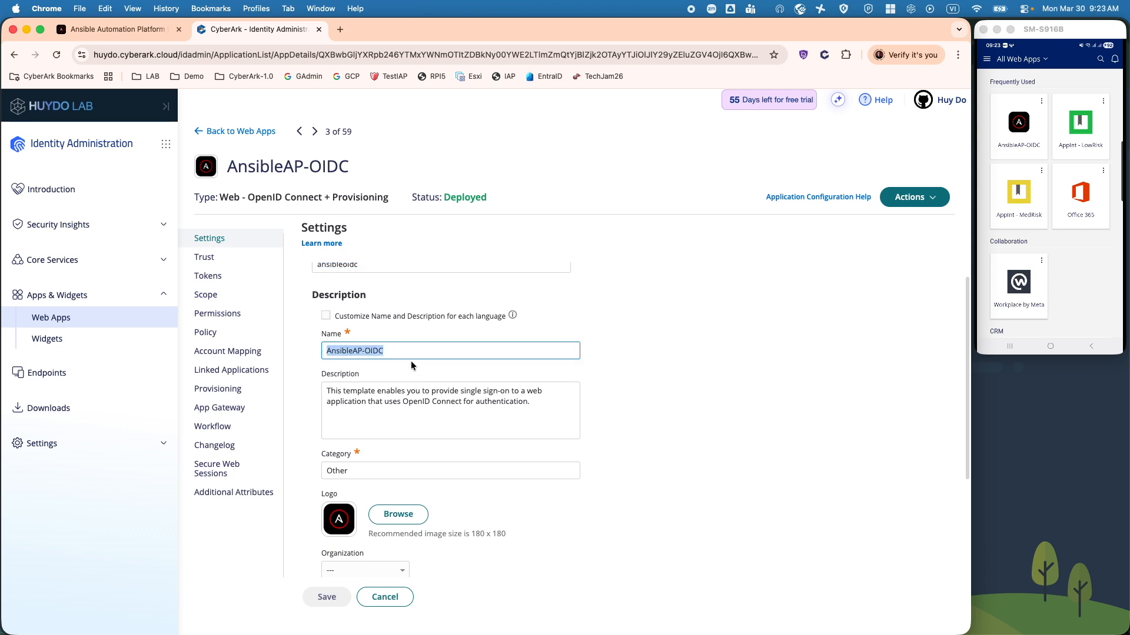
{"action": "left_click", "coordinate": [230, 259]}
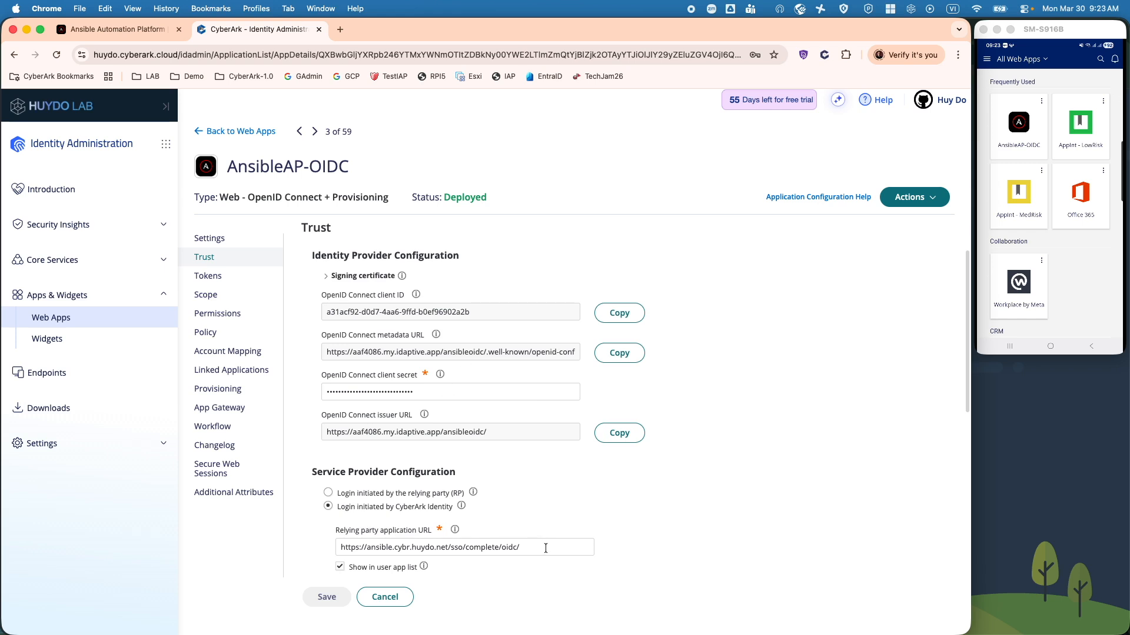
{"action": "left_click", "coordinate": [143, 33]}
Step: Open Ansible's Generic OIDC settings for editing, showing the CyberArk provider URL
{"action": "scroll", "coordinate": [91, 559], "scroll_direction": "down", "scroll_amount": 5}
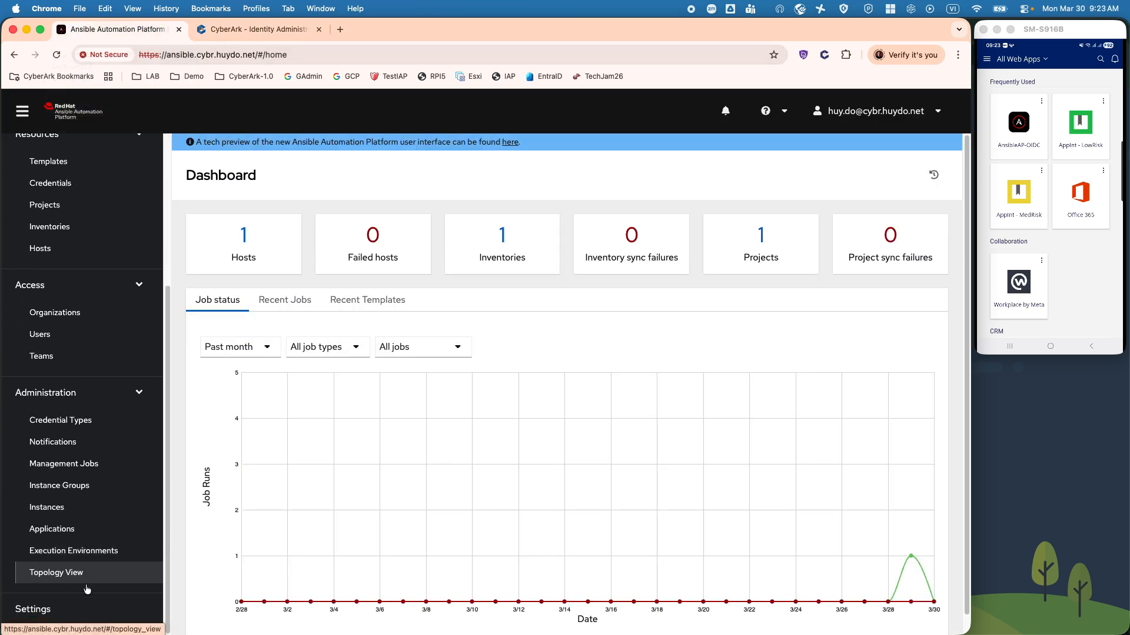
{"action": "left_click", "coordinate": [71, 608]}
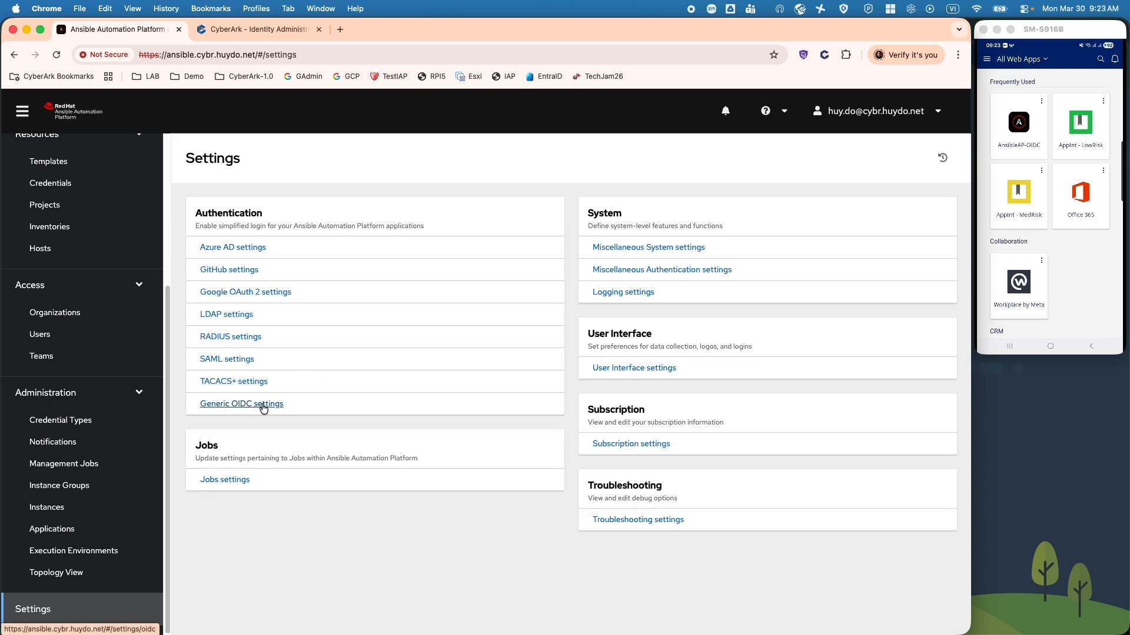
{"action": "left_click", "coordinate": [263, 406]}
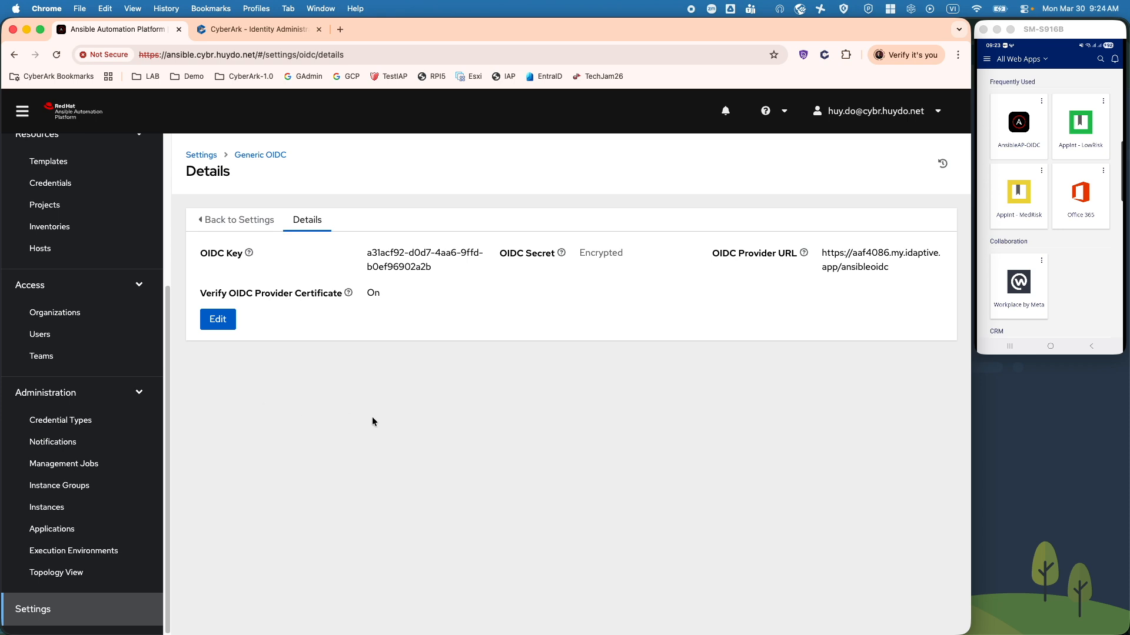
{"action": "left_click", "coordinate": [228, 321]}
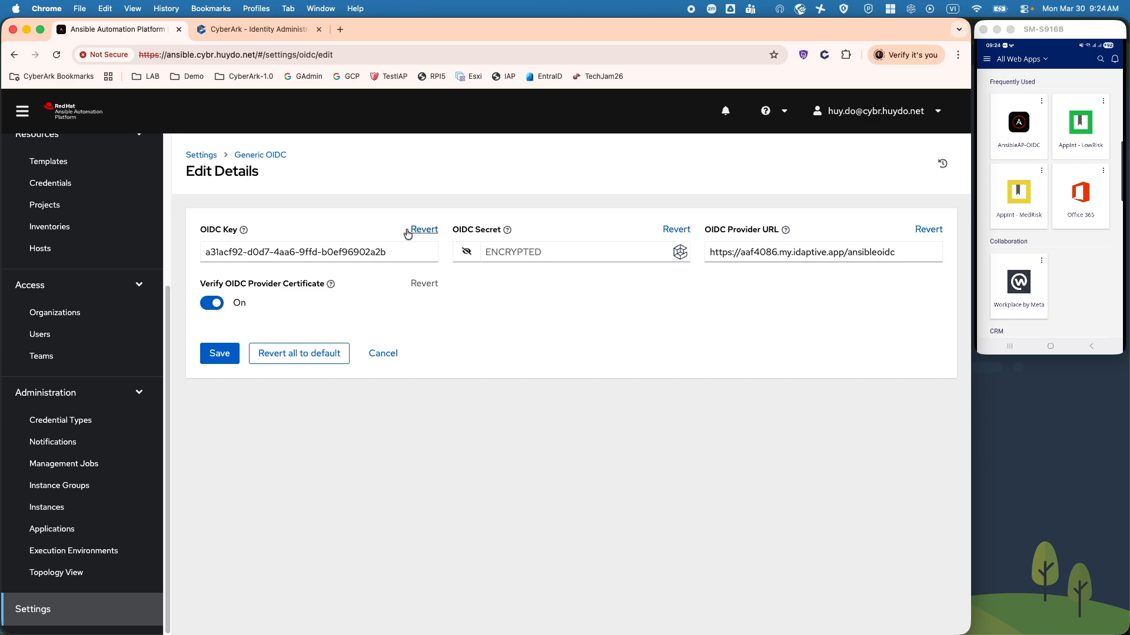
Step: Compare CyberArk's OpenID Connect client ID with Ansible's OIDC Key
{"action": "left_click", "coordinate": [259, 29]}
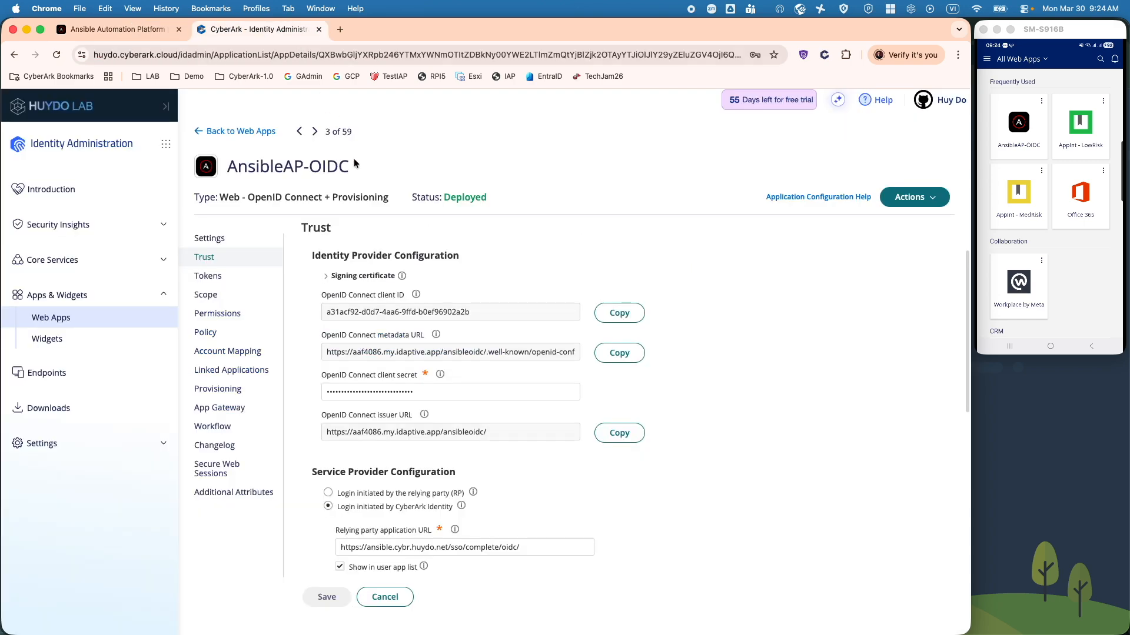
{"action": "left_click_drag", "start_coordinate": [494, 313], "coordinate": [322, 313]}
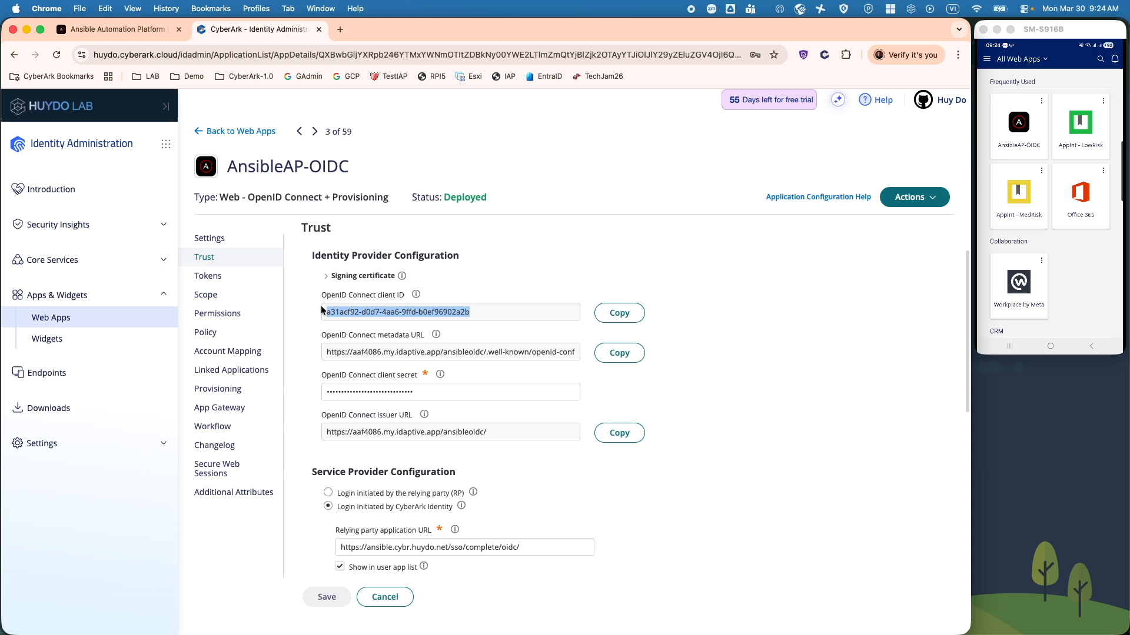
{"action": "left_click", "coordinate": [132, 29]}
{"action": "left_click", "coordinate": [300, 259]}
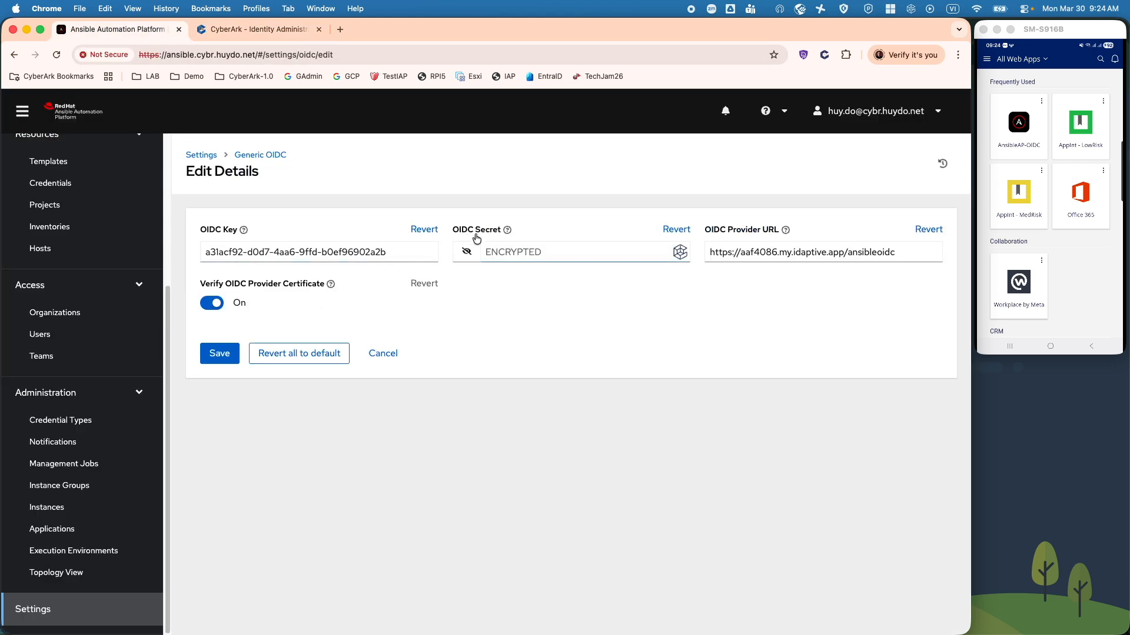
Step: Select and copy the CyberArk client secret to check it against Ansible's secret
{"action": "left_click", "coordinate": [284, 33]}
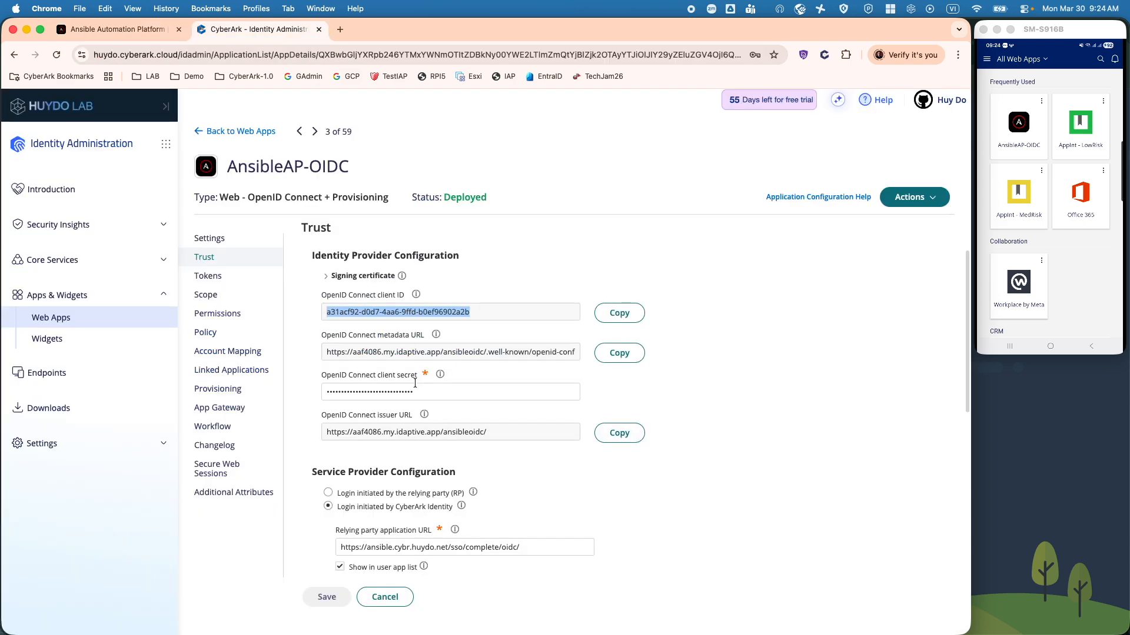
{"action": "left_click_drag", "start_coordinate": [426, 391], "coordinate": [300, 393]}
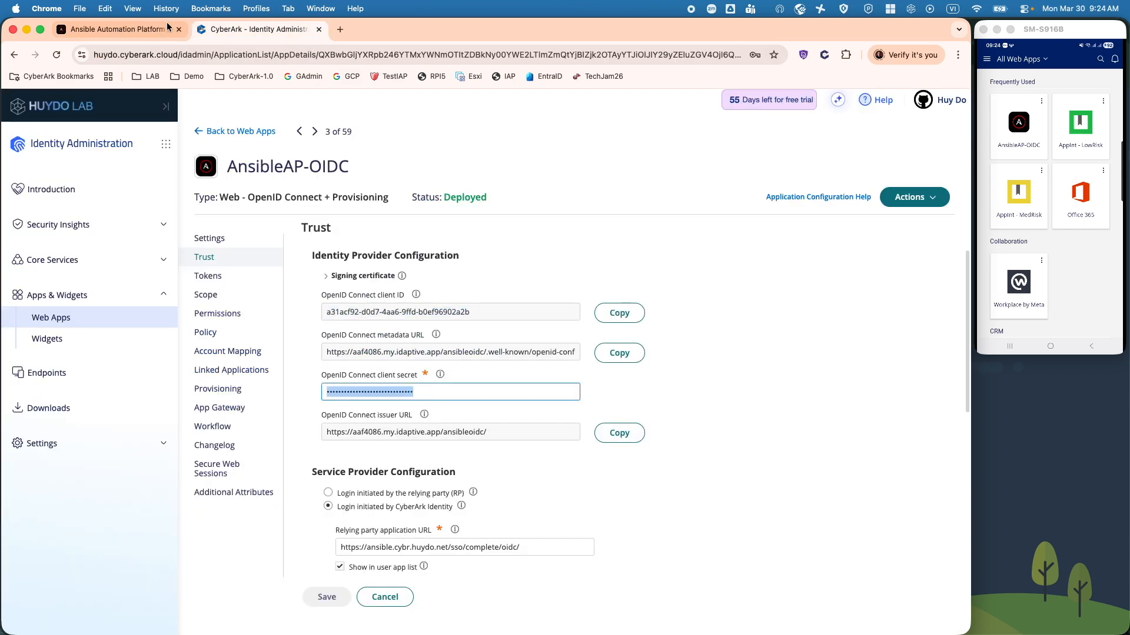
{"action": "left_click", "coordinate": [118, 29]}
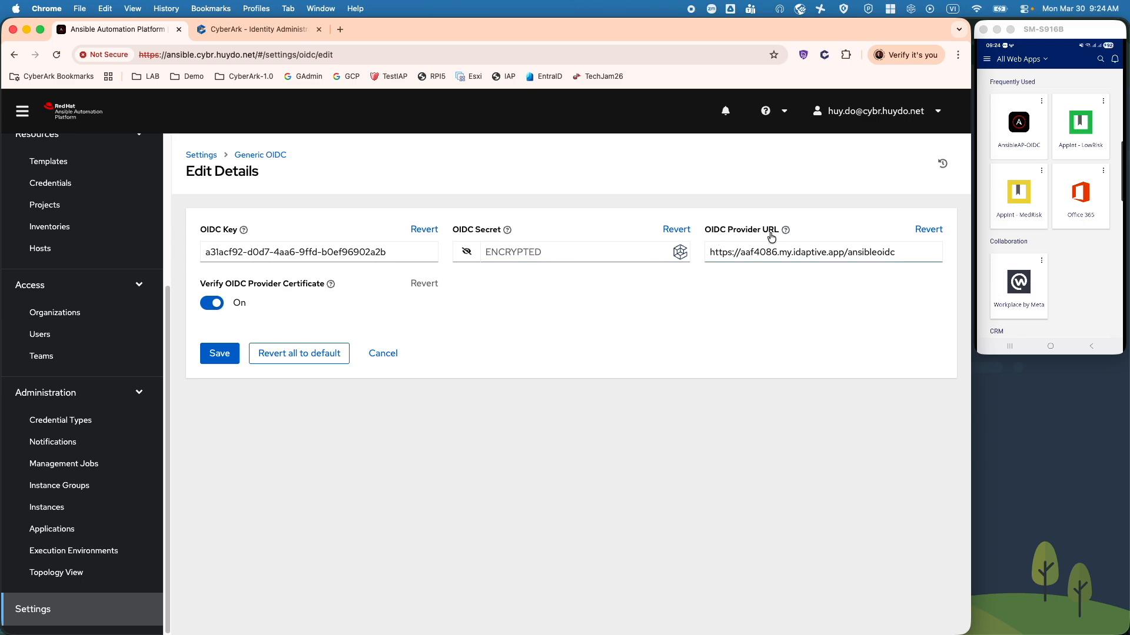
{"action": "left_click", "coordinate": [263, 38]}
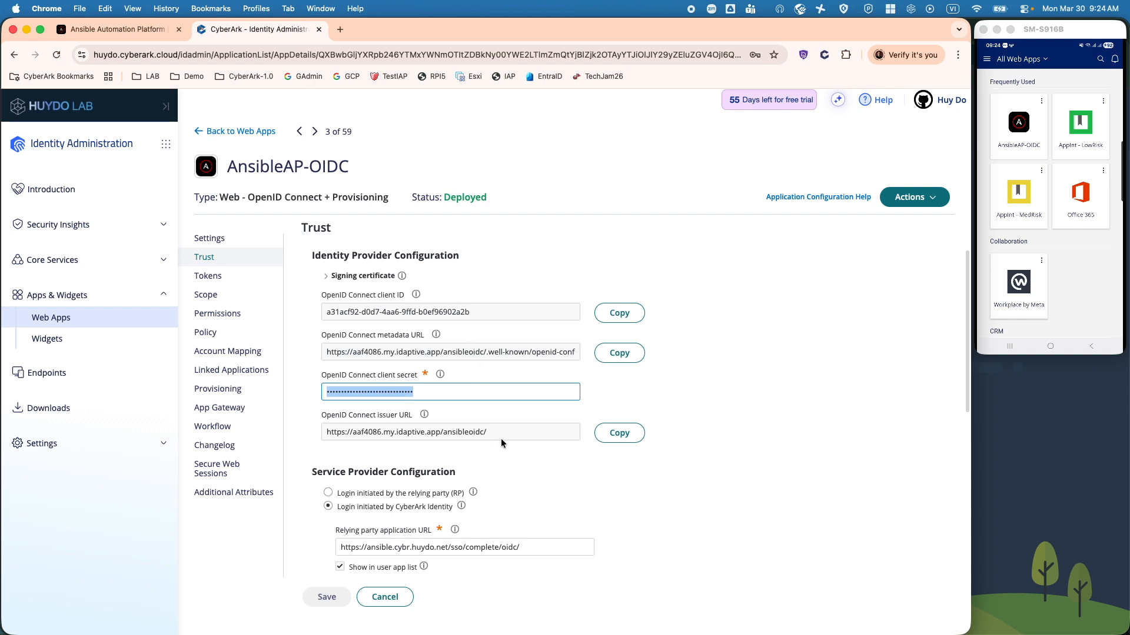
{"action": "scroll", "coordinate": [500, 439], "scroll_direction": "down", "scroll_amount": 1}
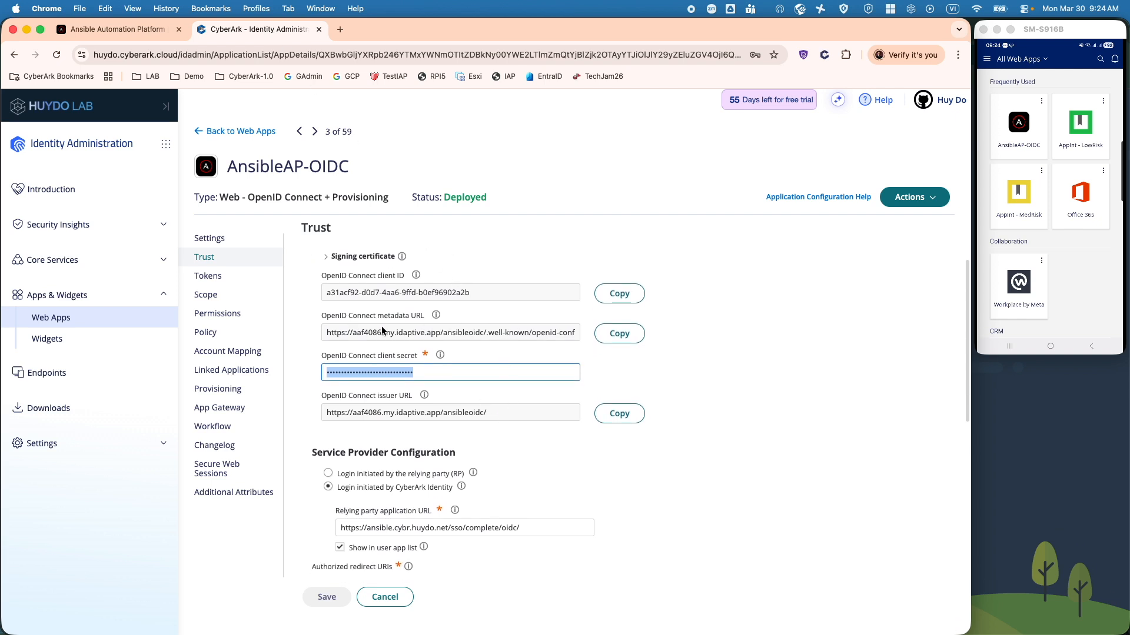
{"action": "key", "text": "super+v"}
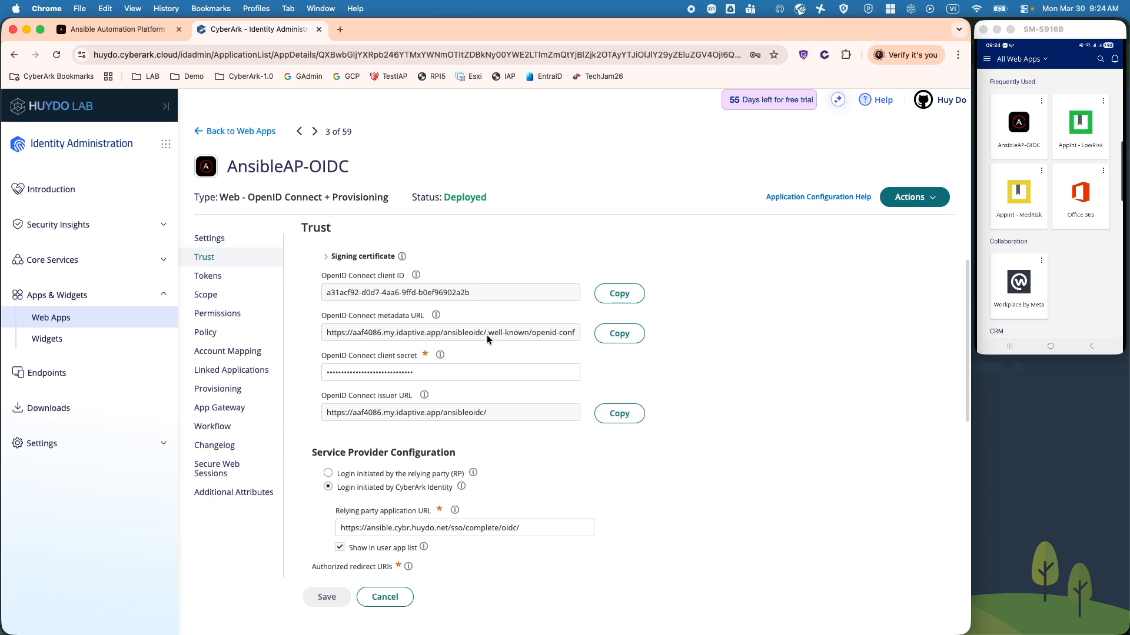
Step: Compare the base provider URL with Ansible's OIDC Provider URL, then review the redirect URI
{"action": "left_click_drag", "start_coordinate": [484, 332], "coordinate": [316, 330]}
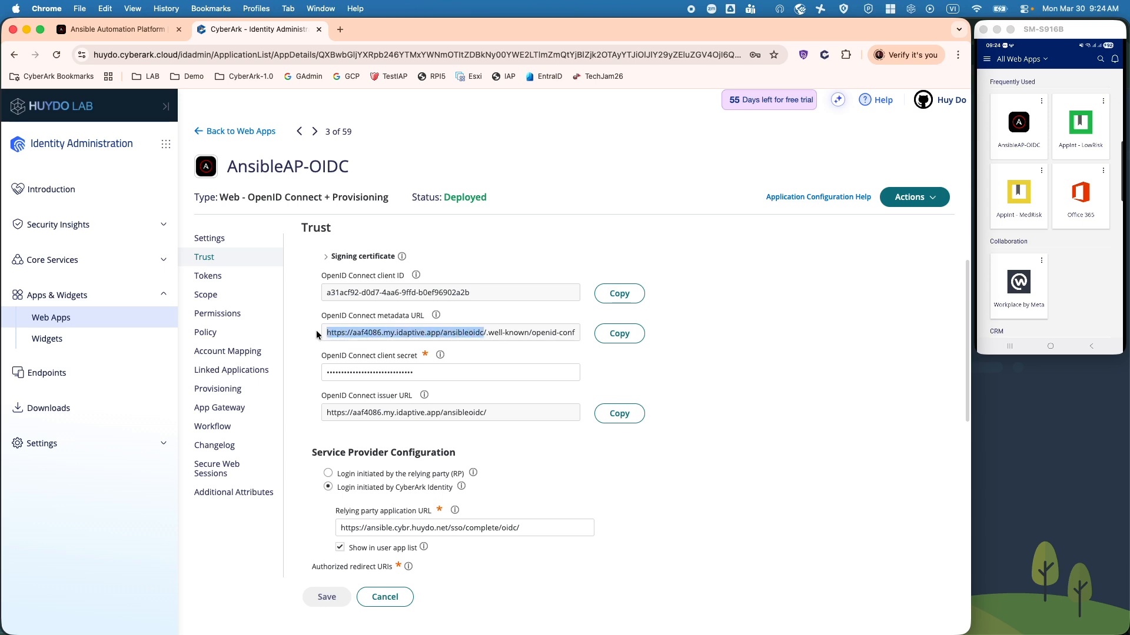
{"action": "left_click", "coordinate": [131, 28]}
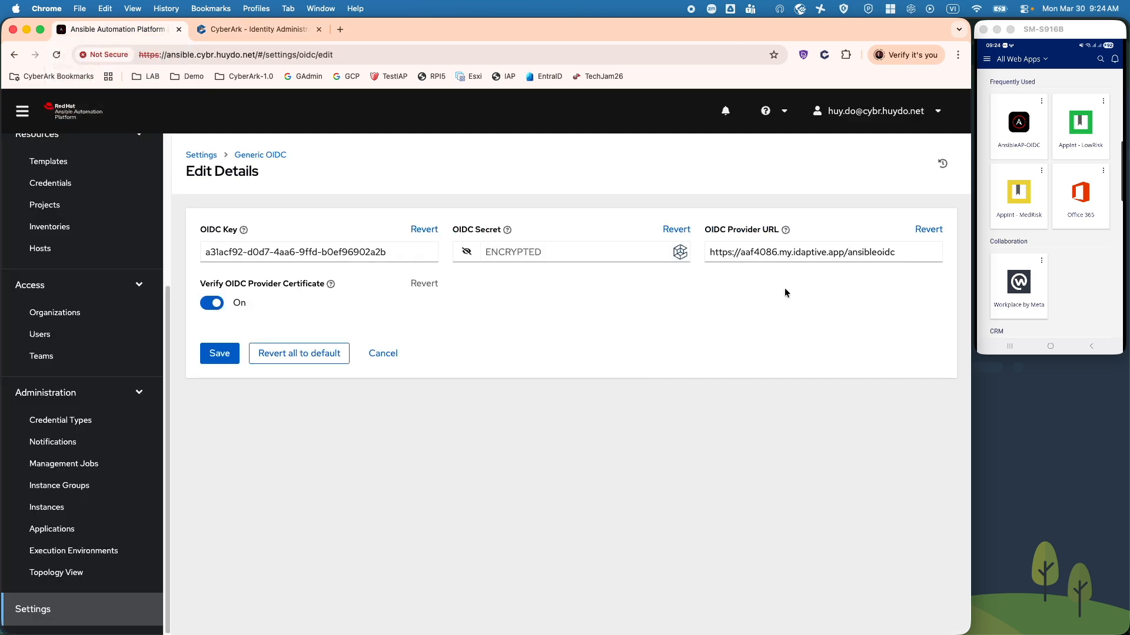
{"action": "left_click", "coordinate": [483, 314]}
{"action": "left_click", "coordinate": [259, 29]}
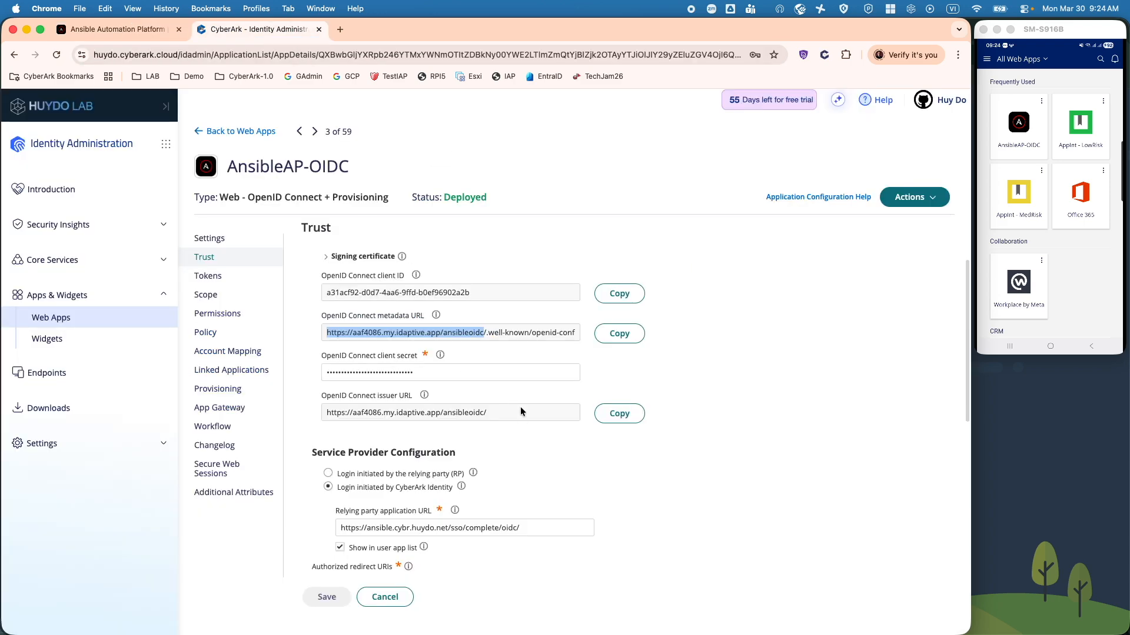
{"action": "scroll", "coordinate": [521, 409], "scroll_direction": "down", "scroll_amount": 1}
{"action": "scroll", "coordinate": [521, 408], "scroll_direction": "down", "scroll_amount": 3}
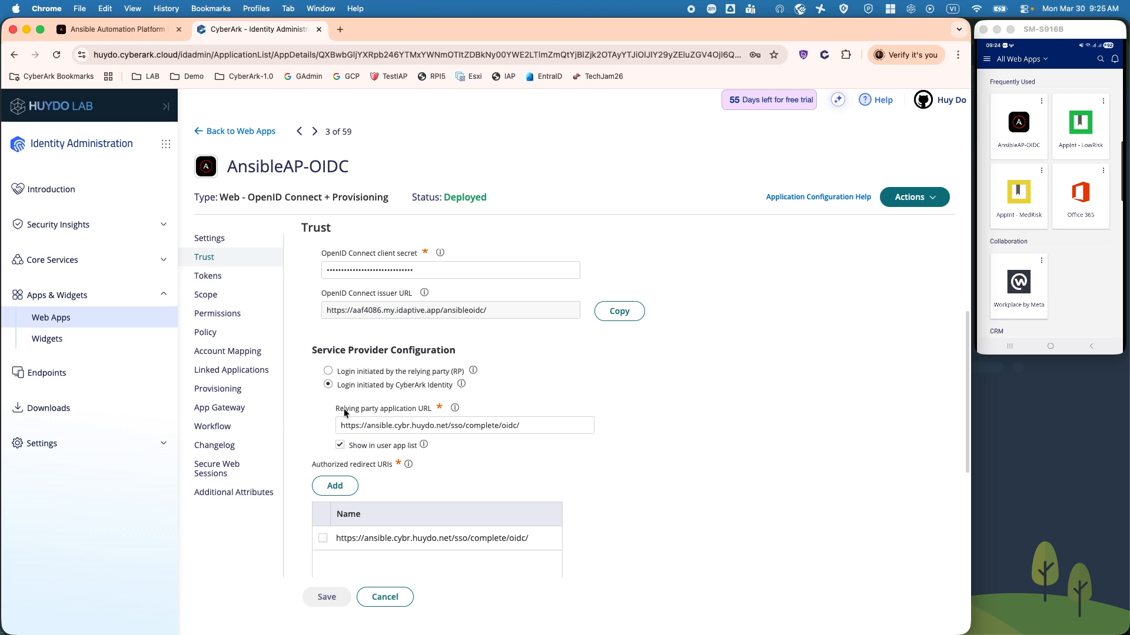
{"action": "left_click_drag", "start_coordinate": [530, 431], "coordinate": [319, 428]}
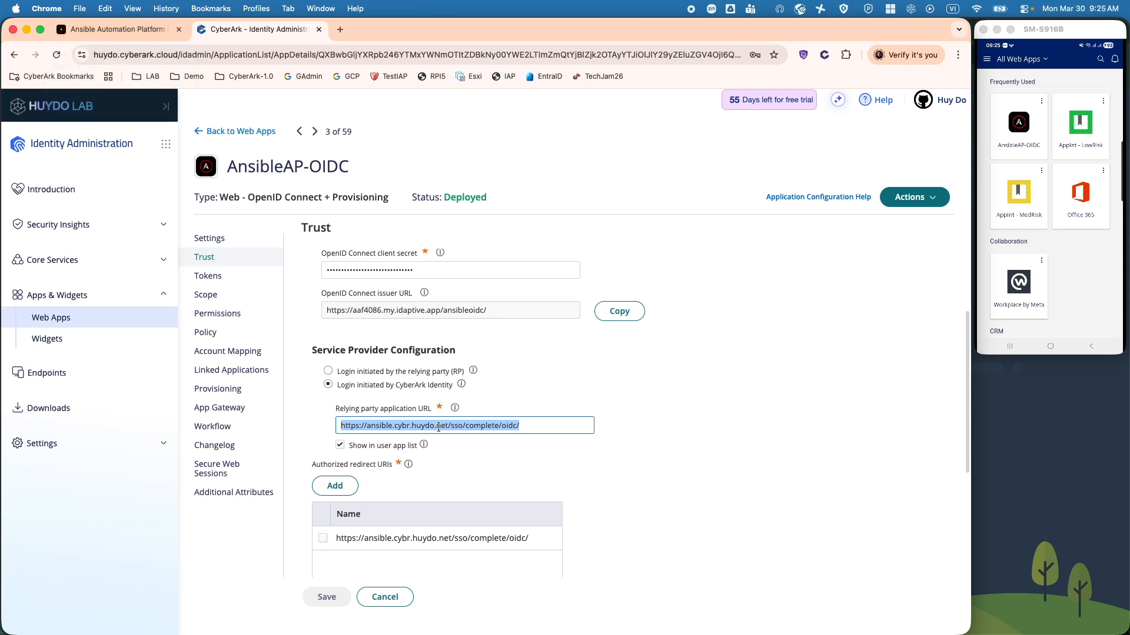
{"action": "left_click", "coordinate": [149, 31]}
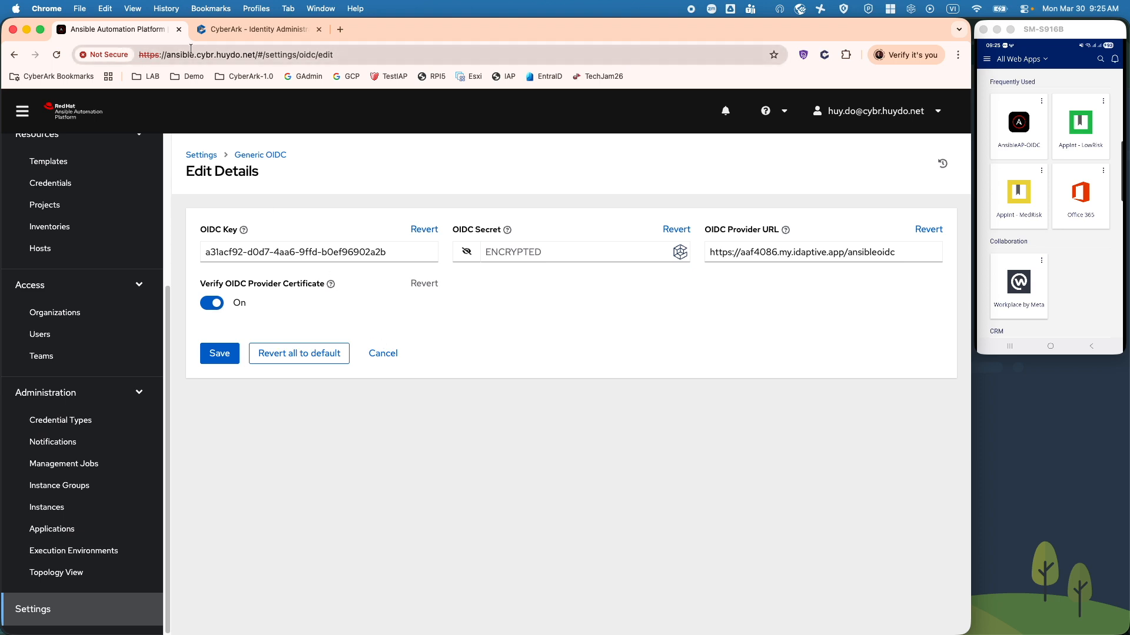
{"action": "left_click_drag", "start_coordinate": [166, 55], "coordinate": [255, 55]}
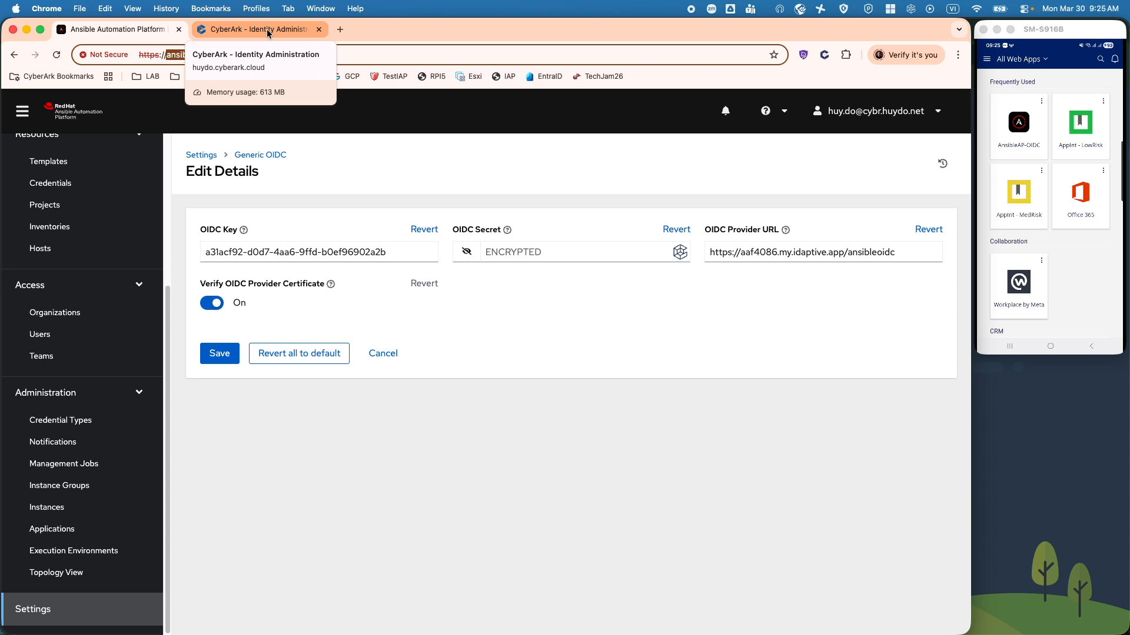
{"action": "left_click", "coordinate": [268, 33]}
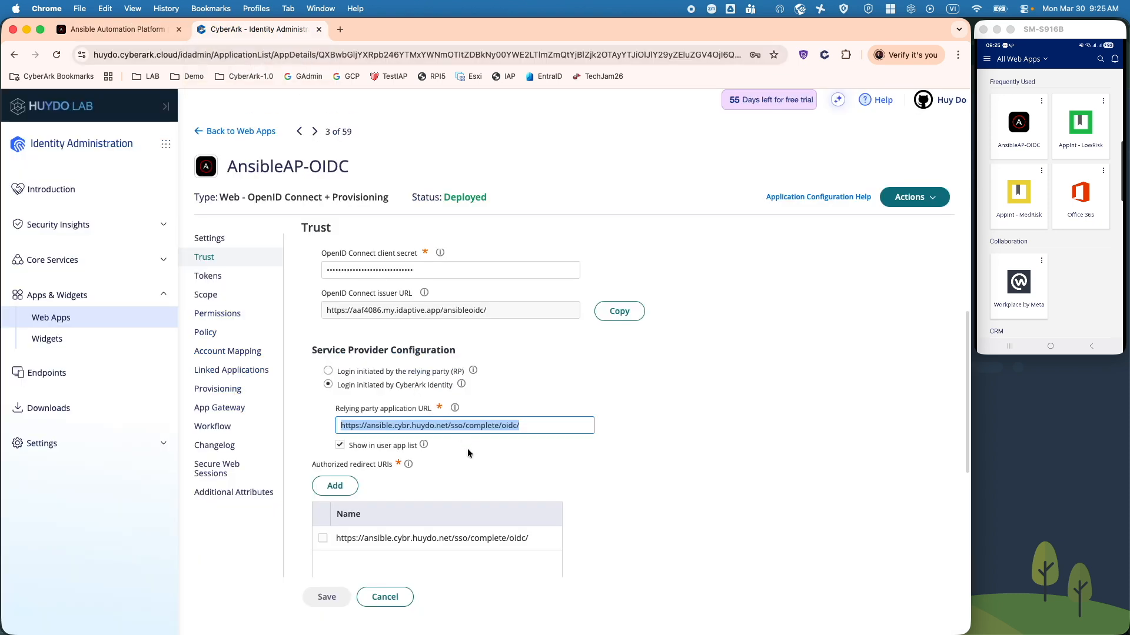
{"action": "left_click", "coordinate": [465, 426]}
{"action": "key", "text": "super+Right"}
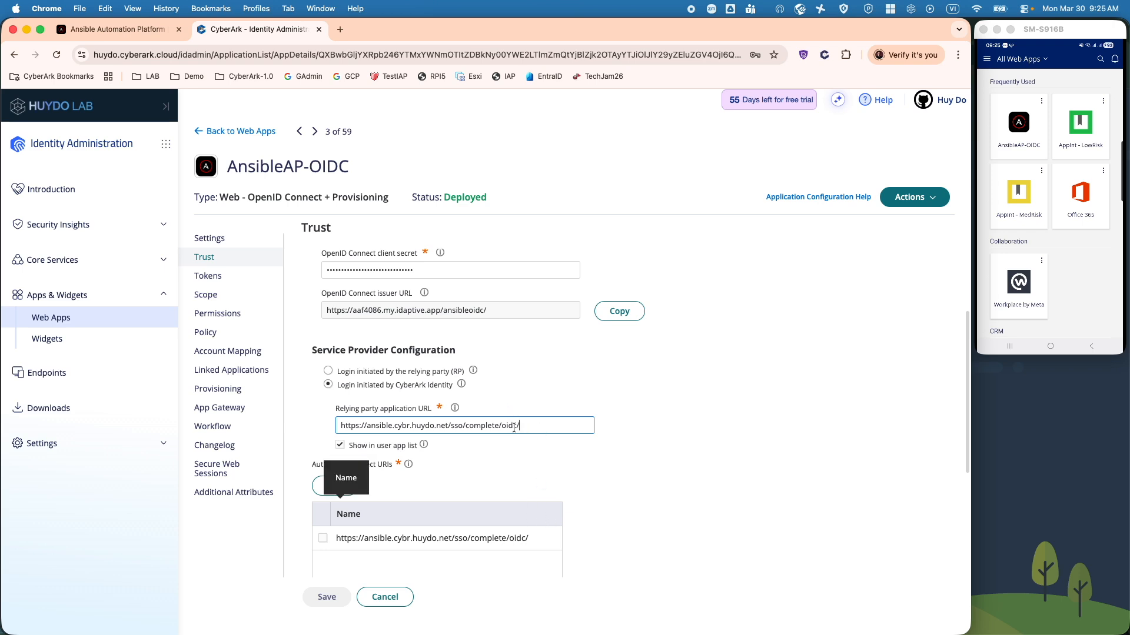
{"action": "left_click", "coordinate": [454, 493]}
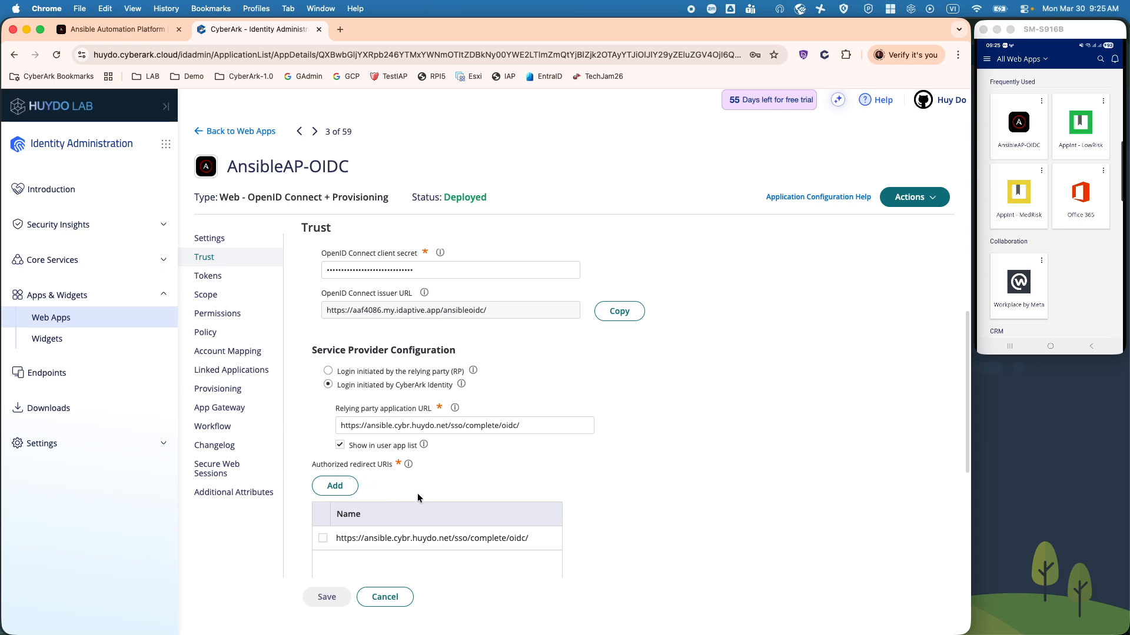
{"action": "scroll", "coordinate": [571, 554], "scroll_direction": "down", "scroll_amount": 1}
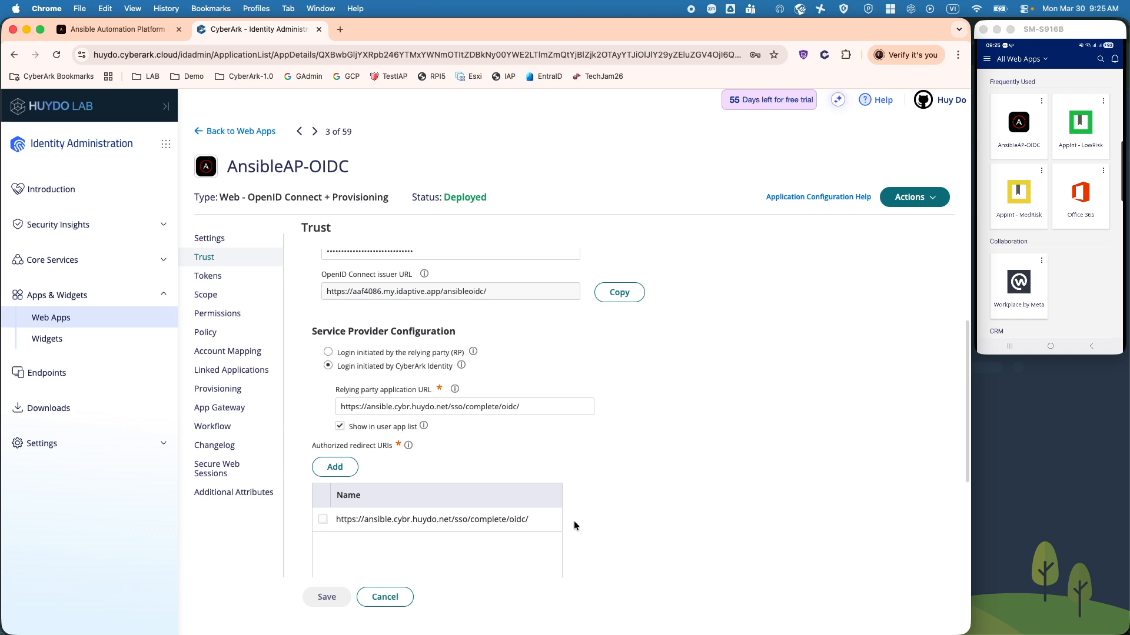
{"action": "scroll", "coordinate": [573, 521], "scroll_direction": "up", "scroll_amount": 5}
Step: Review AnsibleAP-OIDC's Tokens, Scope, Permissions and its Always Allowed Policy settings
{"action": "left_click", "coordinate": [210, 276]}
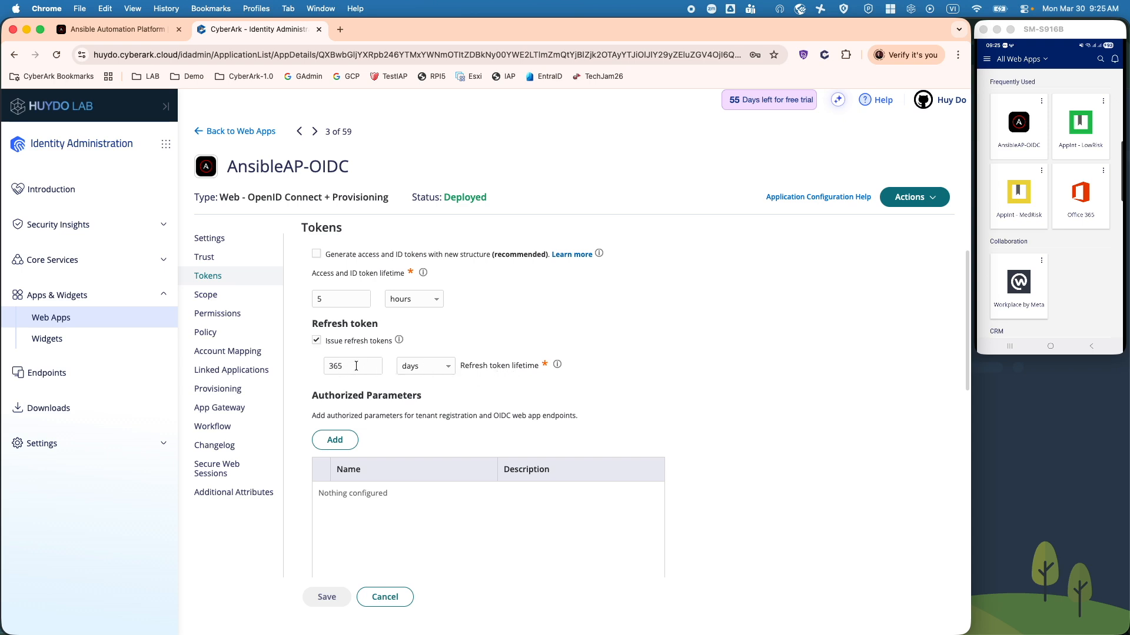
{"action": "left_click", "coordinate": [235, 296]}
{"action": "left_click", "coordinate": [238, 315]}
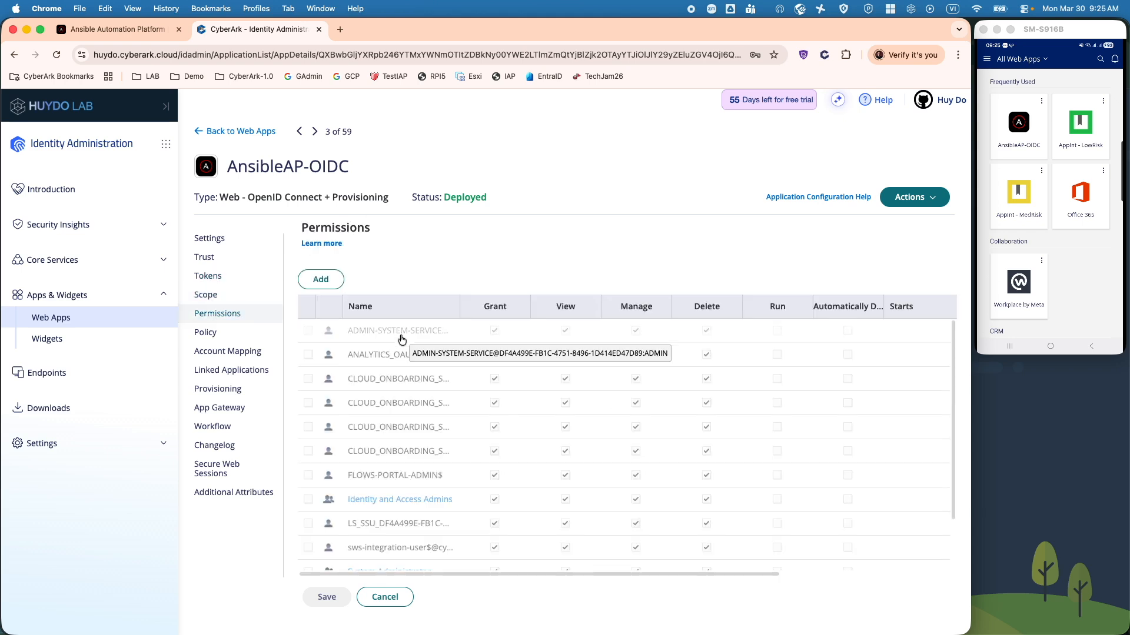
{"action": "scroll", "coordinate": [420, 388], "scroll_direction": "down", "scroll_amount": 2}
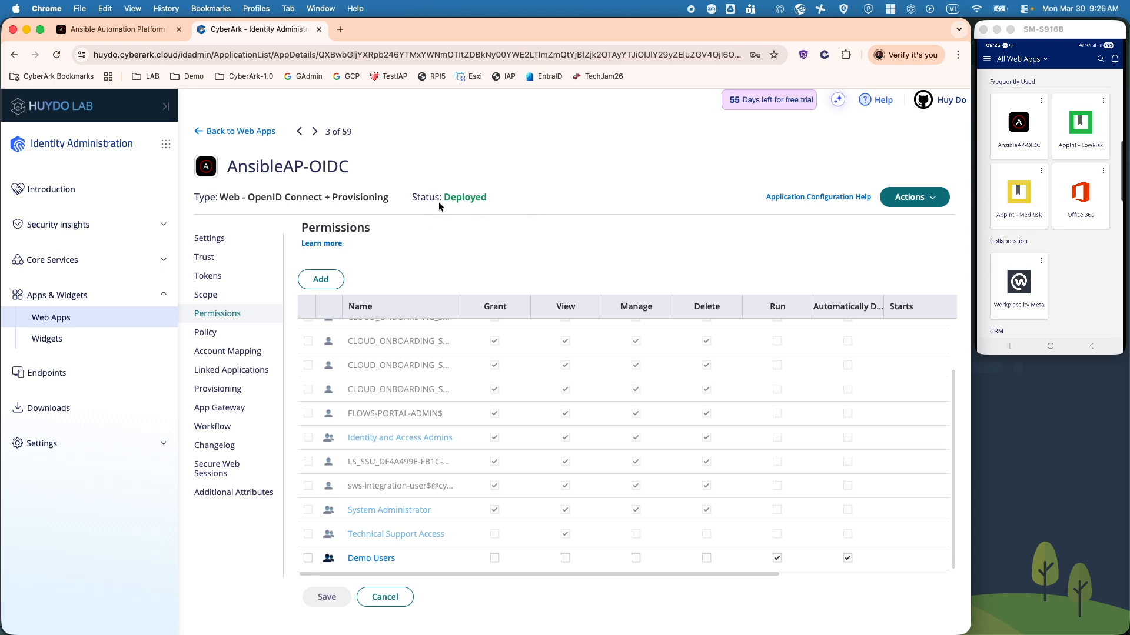
{"action": "left_click", "coordinate": [244, 334]}
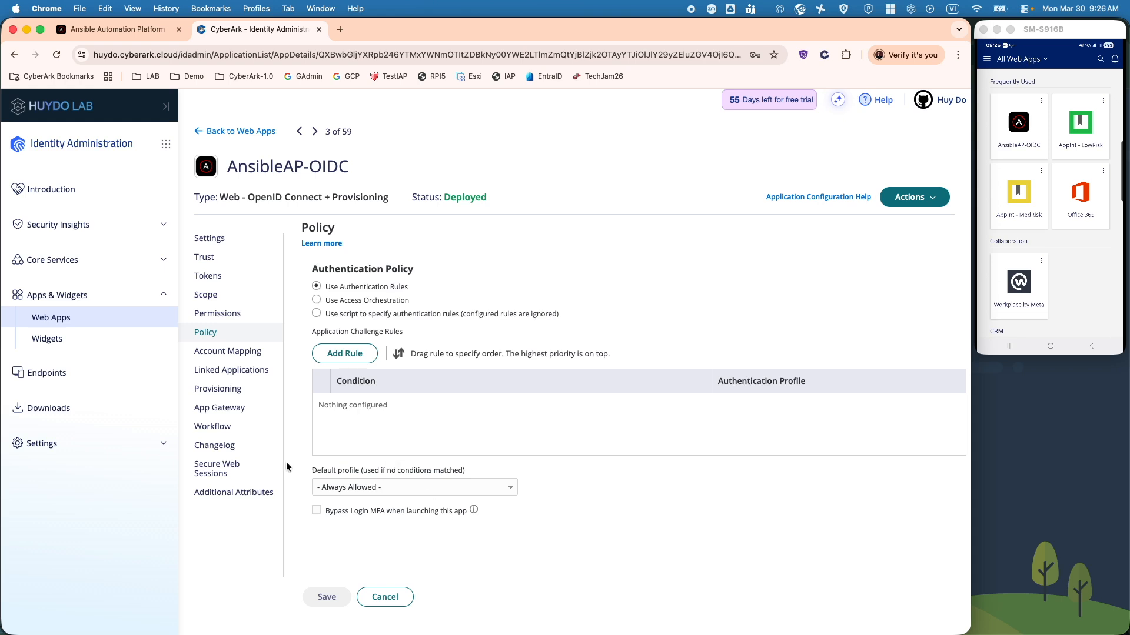
Step: Check the userprincipalname account mapping, then return to Ansible's Generic OIDC edit form
{"action": "left_click", "coordinate": [230, 356]}
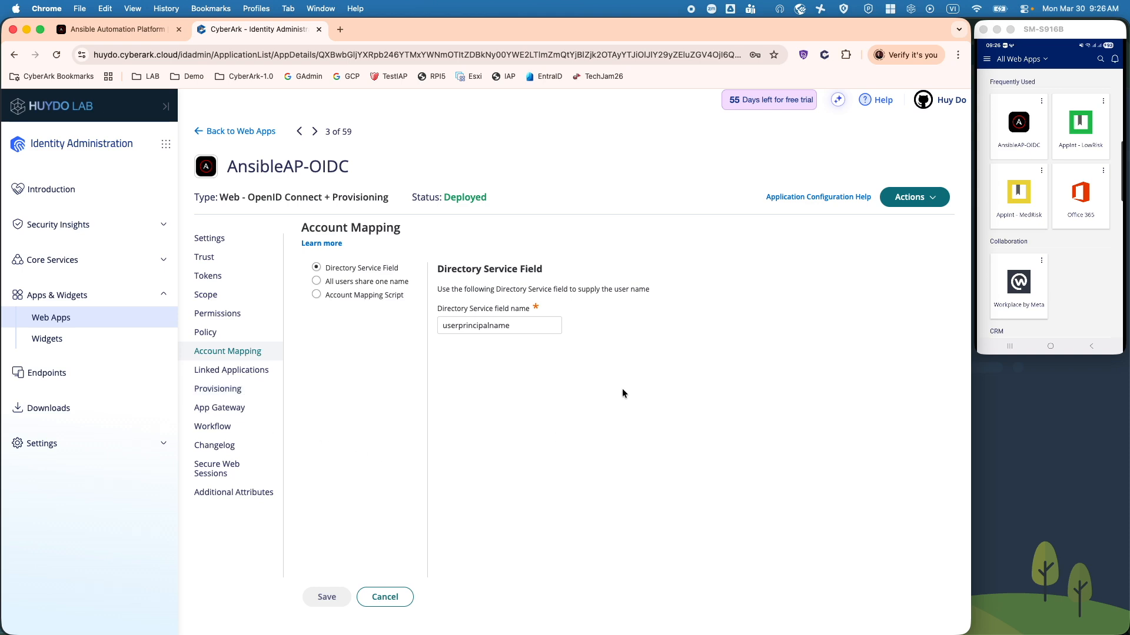
{"action": "left_click", "coordinate": [149, 33]}
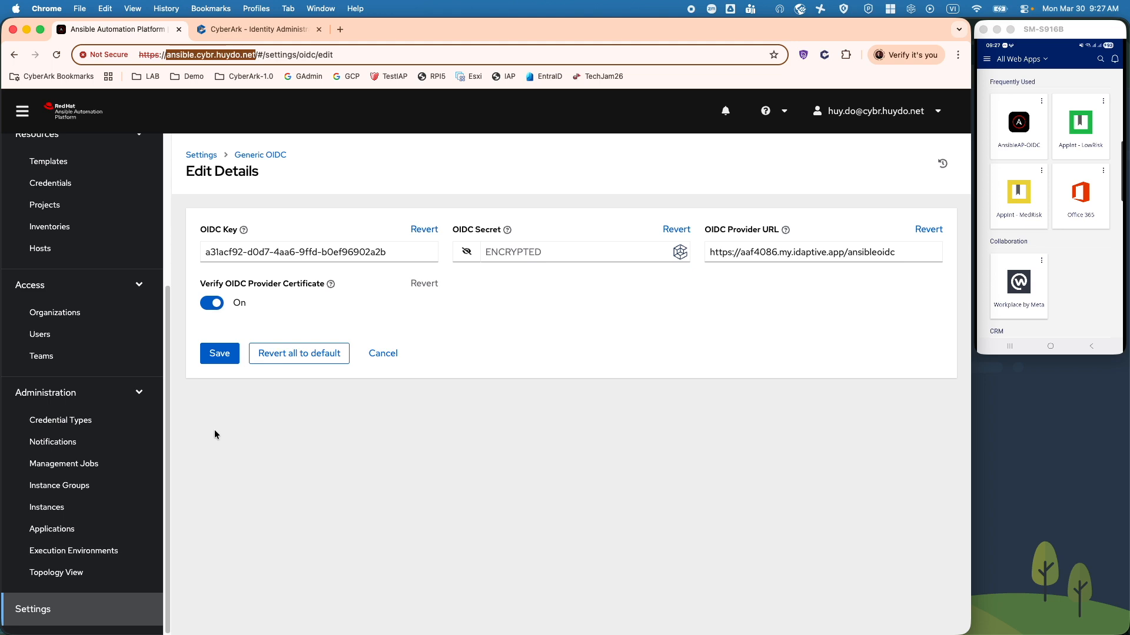
Step: Edit the SSO-created user, keep User Type System Administrator, and dismiss the connector error
{"action": "left_click", "coordinate": [47, 335]}
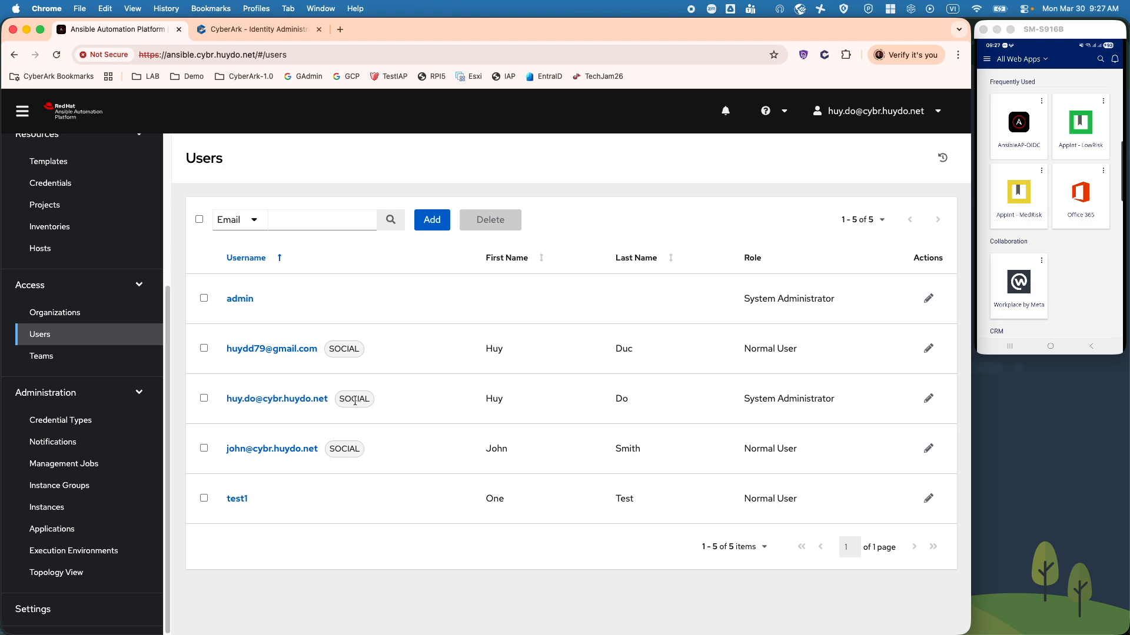
{"action": "left_click", "coordinate": [254, 402]}
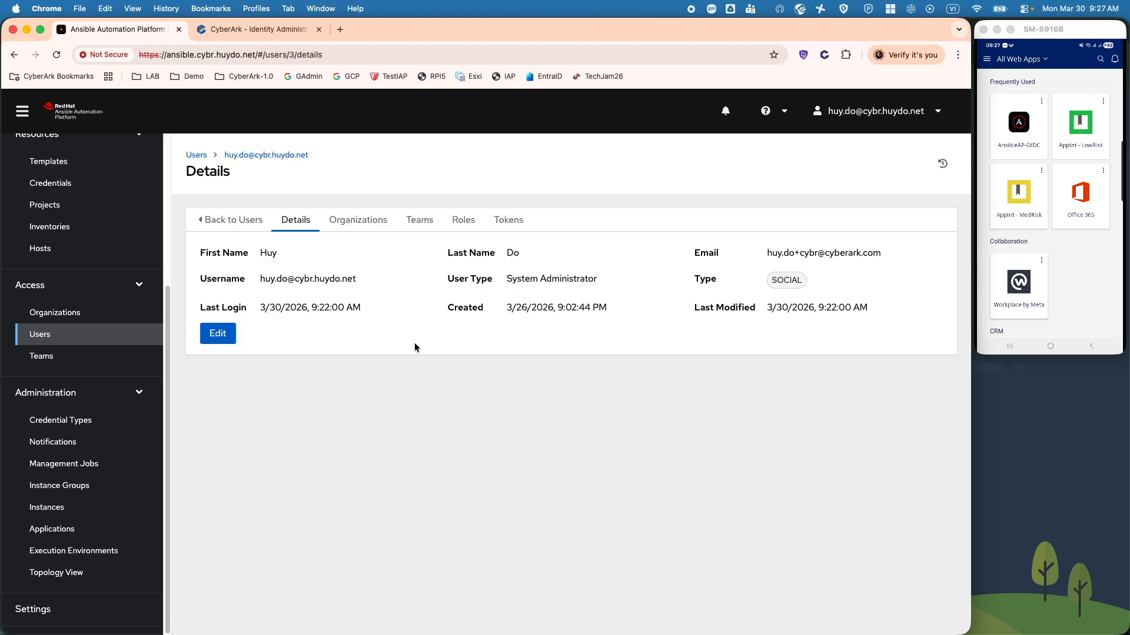
{"action": "left_click", "coordinate": [218, 334]}
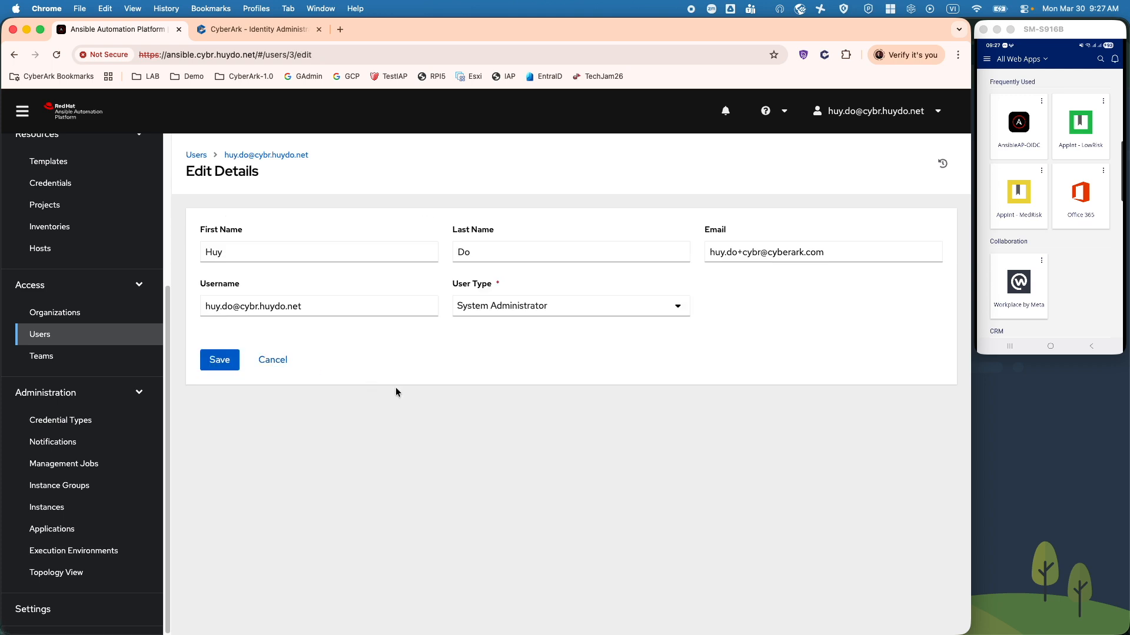
{"action": "left_click", "coordinate": [492, 309]}
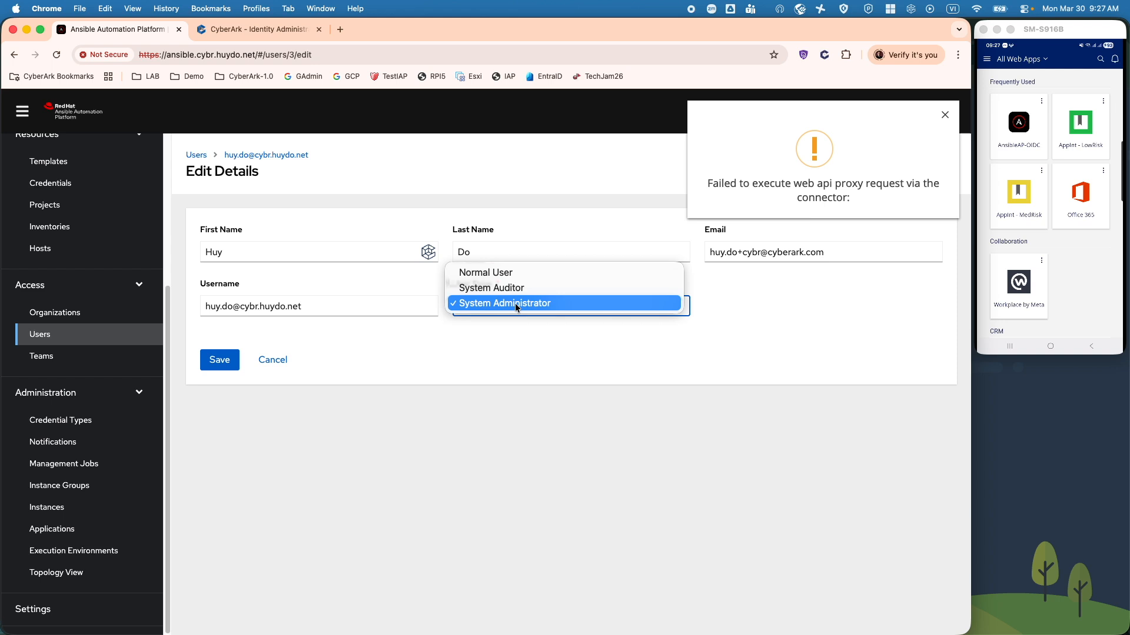
{"action": "left_click", "coordinate": [515, 303]}
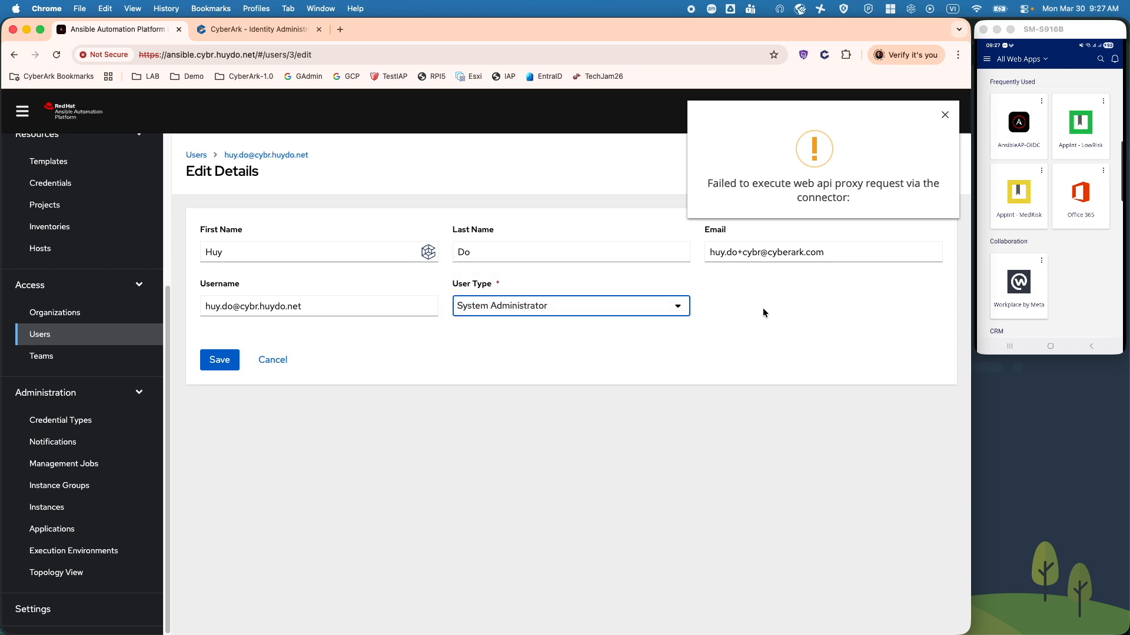
{"action": "left_click", "coordinate": [943, 118]}
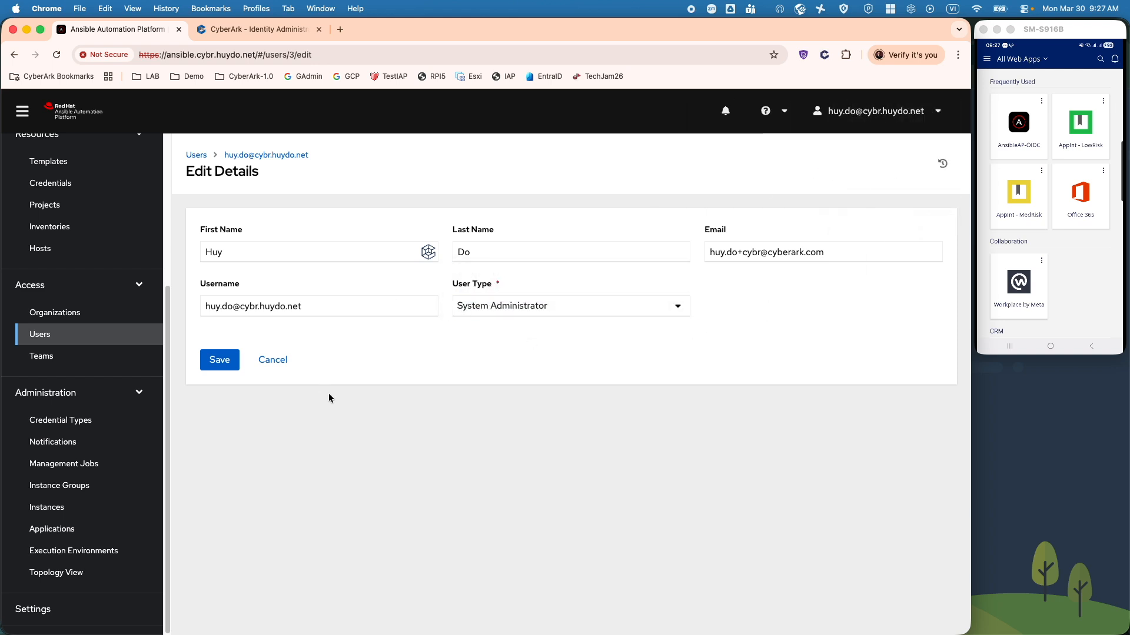